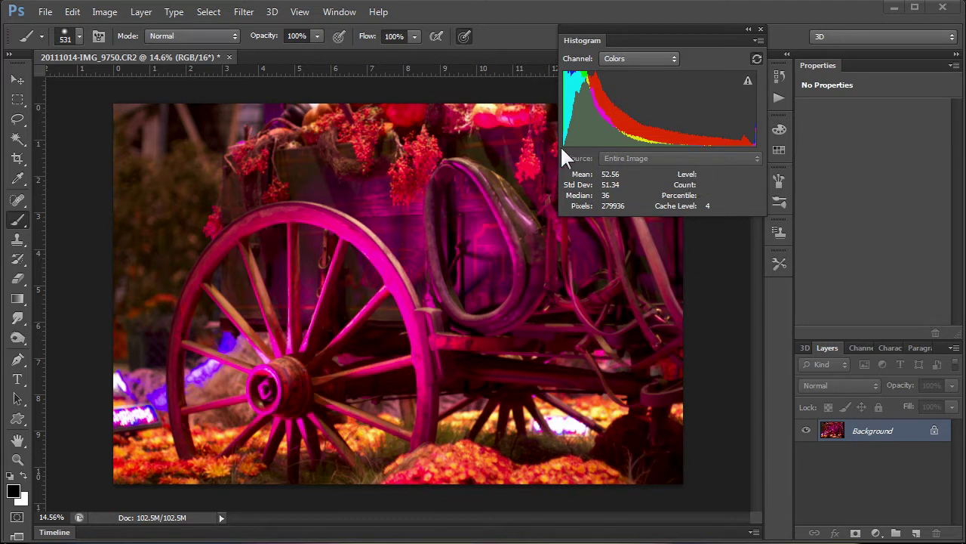
Examine the shadow and highlight ends of the histogram and compare them with the photo's individual pixels at 3200% magnification.
mouse_move(563, 145)
mouse_move(755, 146)
mouse_move(570, 81)
key("z")
left_click_drag(384, 269, 831, 255)
key("b")
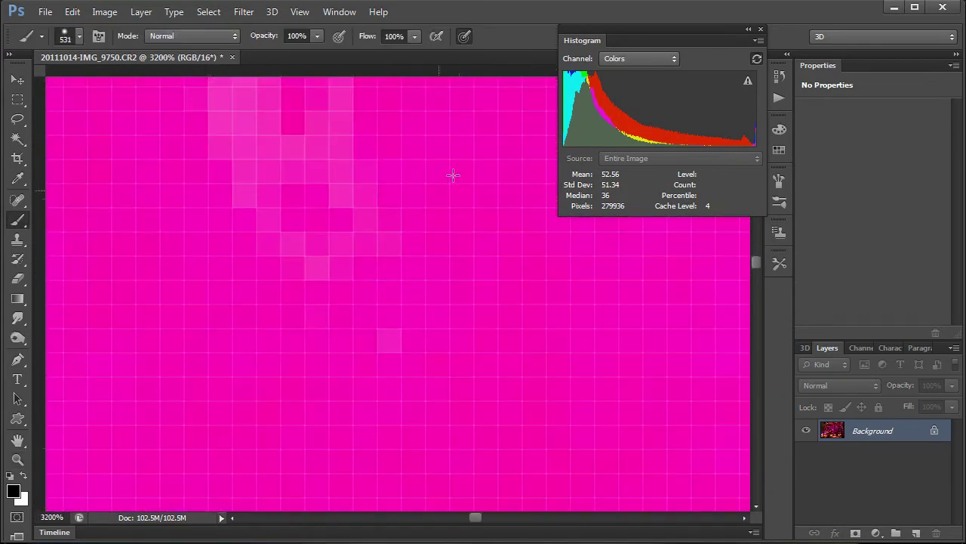
mouse_move(566, 123)
key("z")
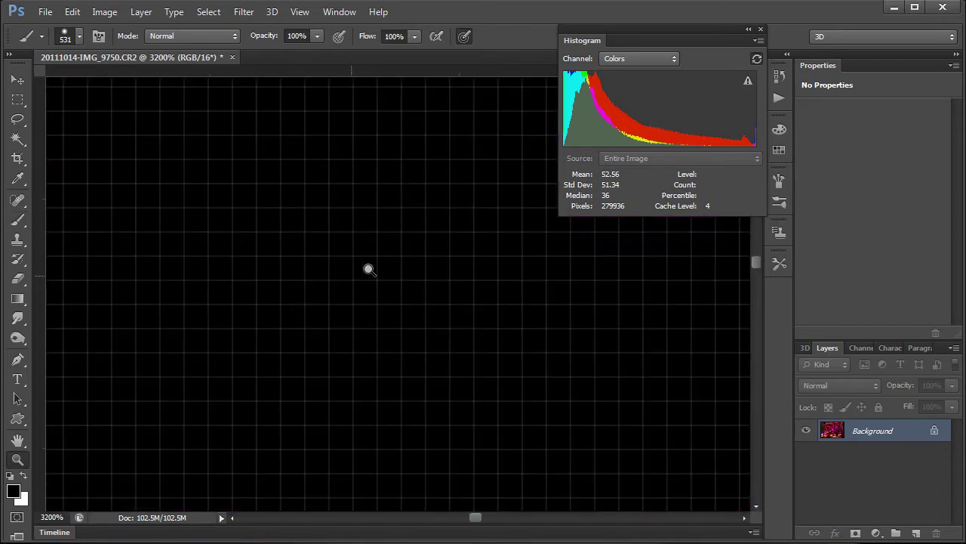
left_click_drag(367, 267, 132, 366)
key("b")
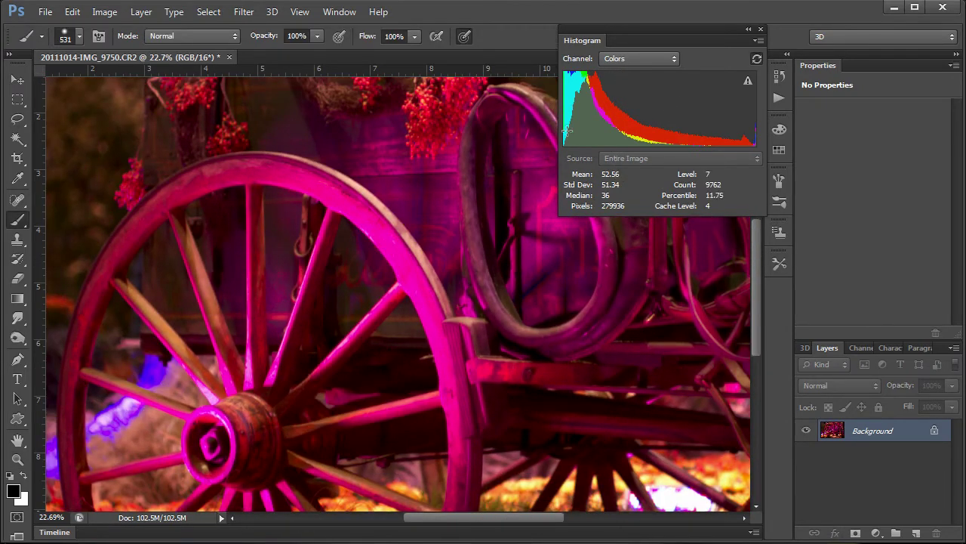
Switch the histogram to the Luminosity channel and examine its peak and brightness distribution.
left_click(671, 59)
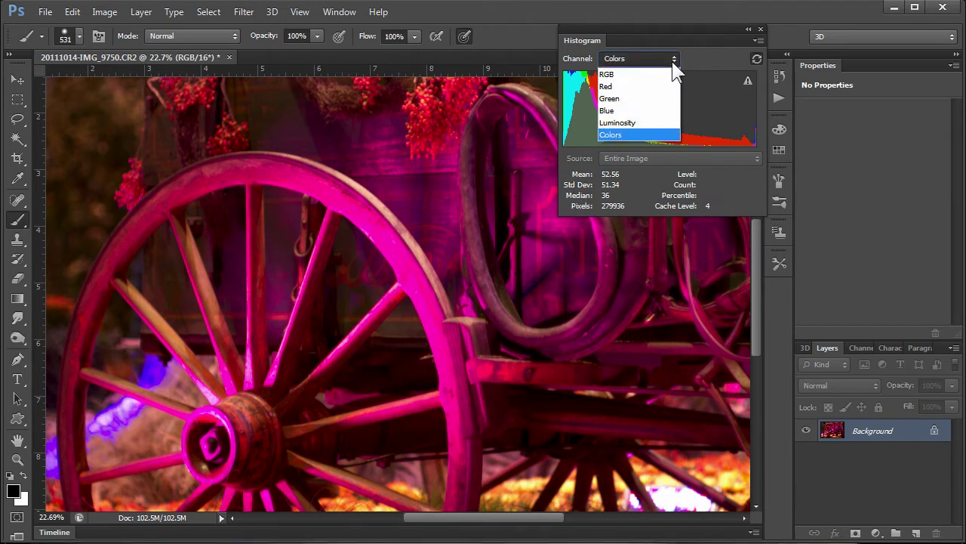
left_click(627, 123)
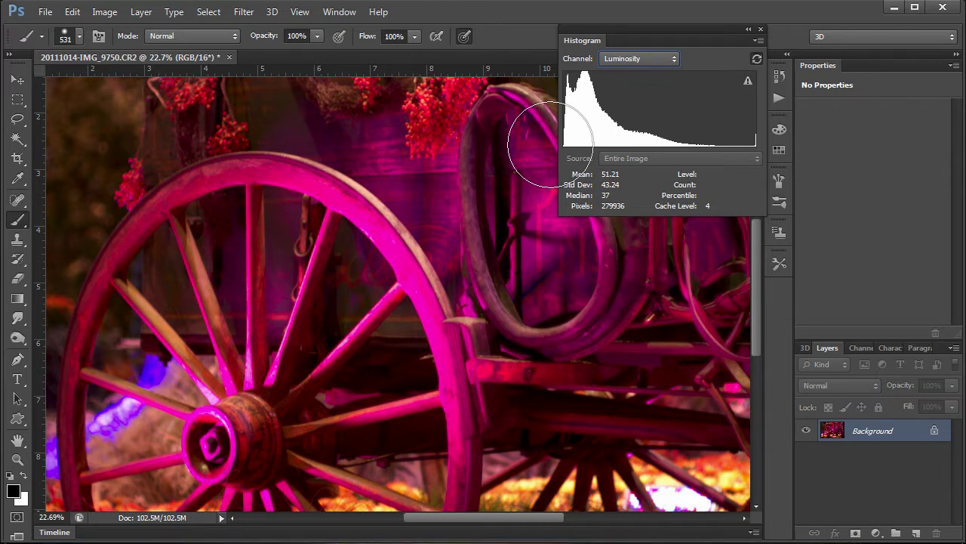
mouse_move(611, 69)
mouse_move(584, 144)
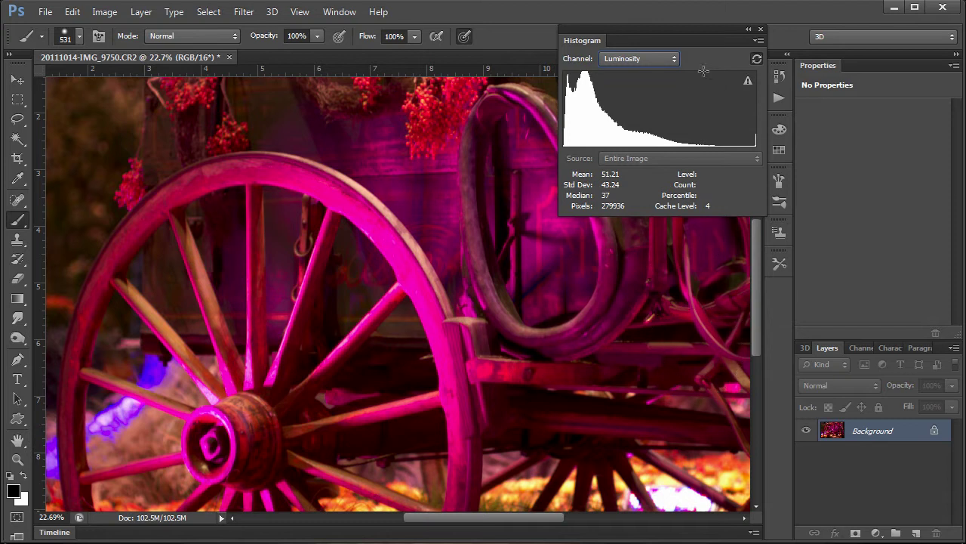
View the Red, Blue and Luminosity histograms in turn, and return the histogram display to Colors.
left_click(678, 58)
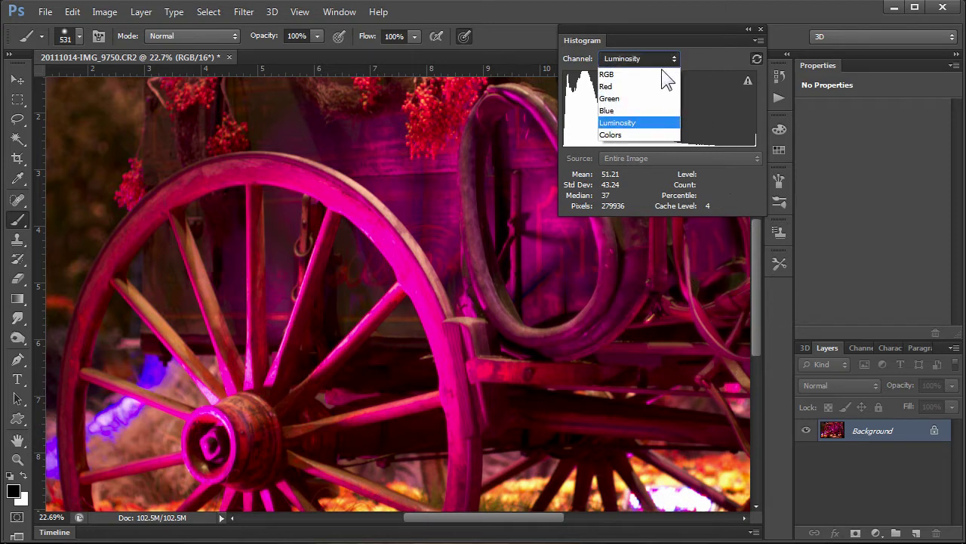
left_click(634, 82)
left_click(669, 56)
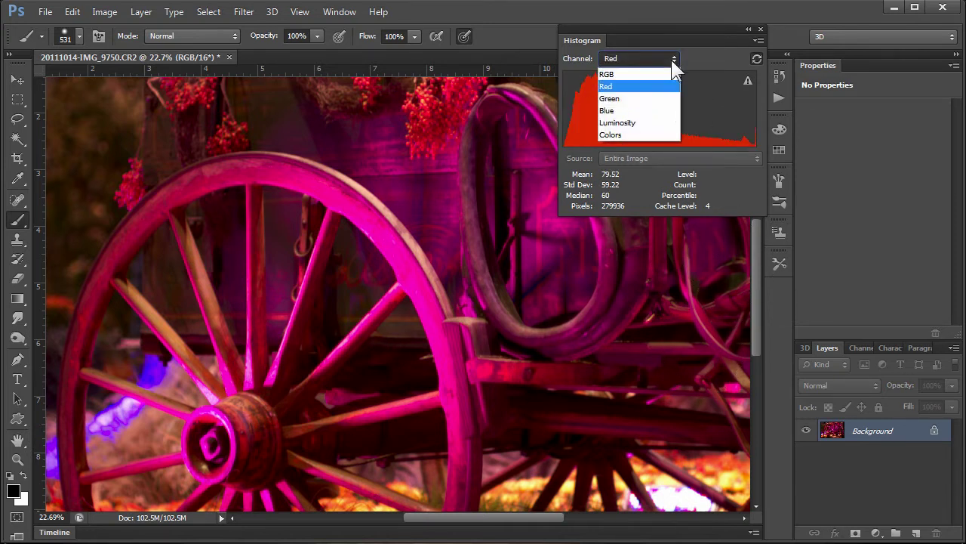
left_click(647, 108)
left_click(670, 61)
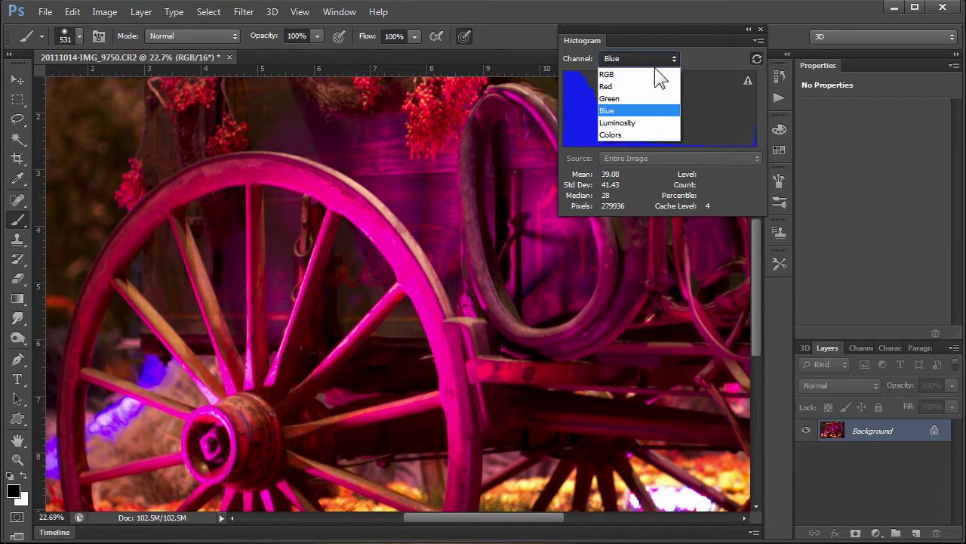
left_click(621, 115)
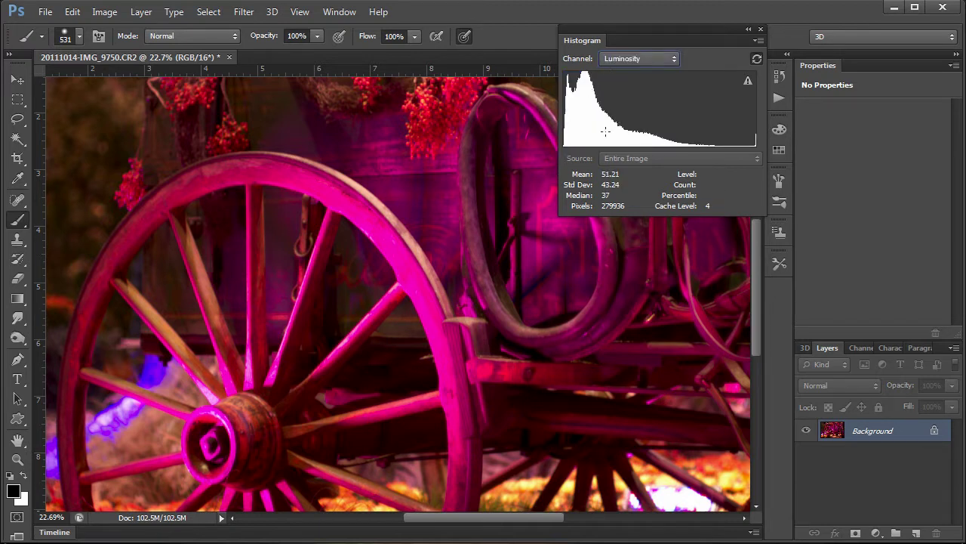
left_click(668, 61)
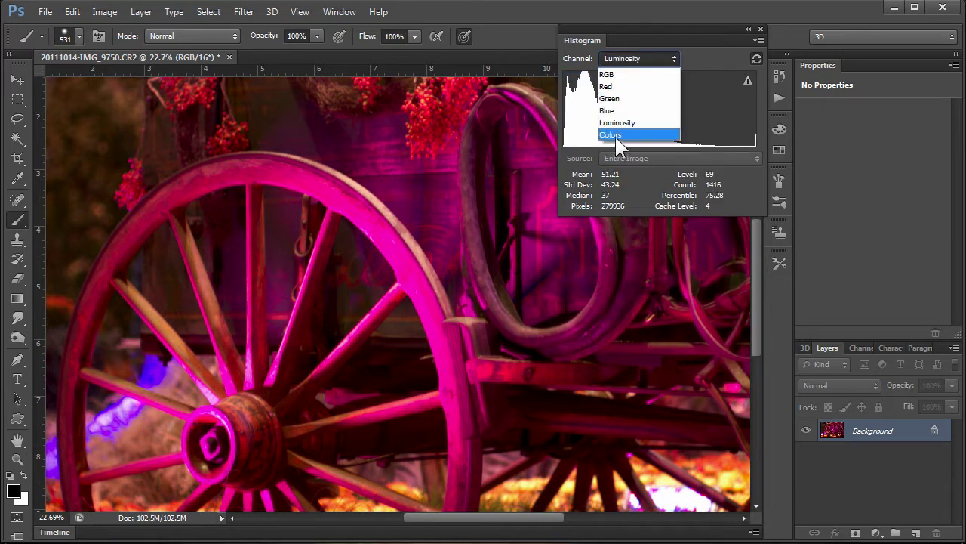
left_click(615, 137)
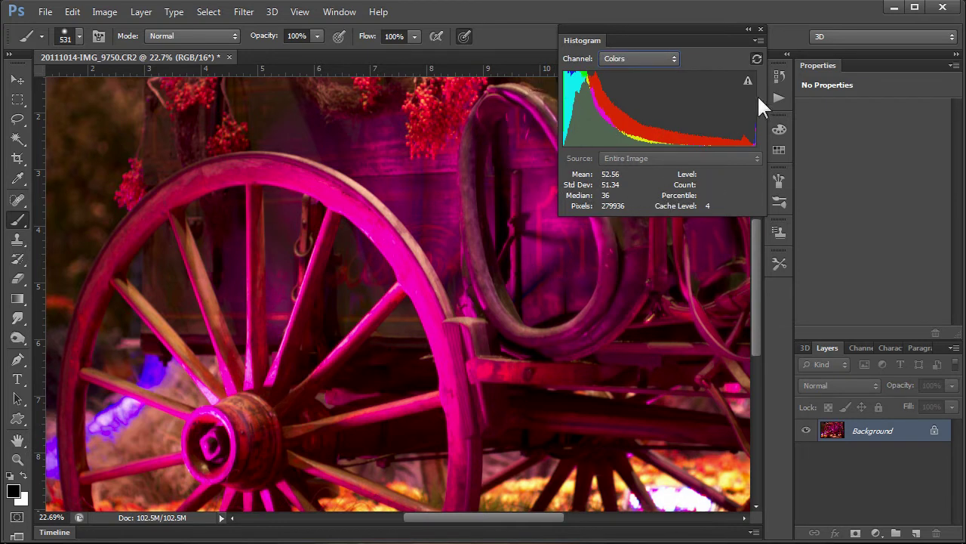
Add a Levels adjustment layer above the Background, keeping the histogram and the whole photo in view.
left_click_drag(716, 39, 717, 16)
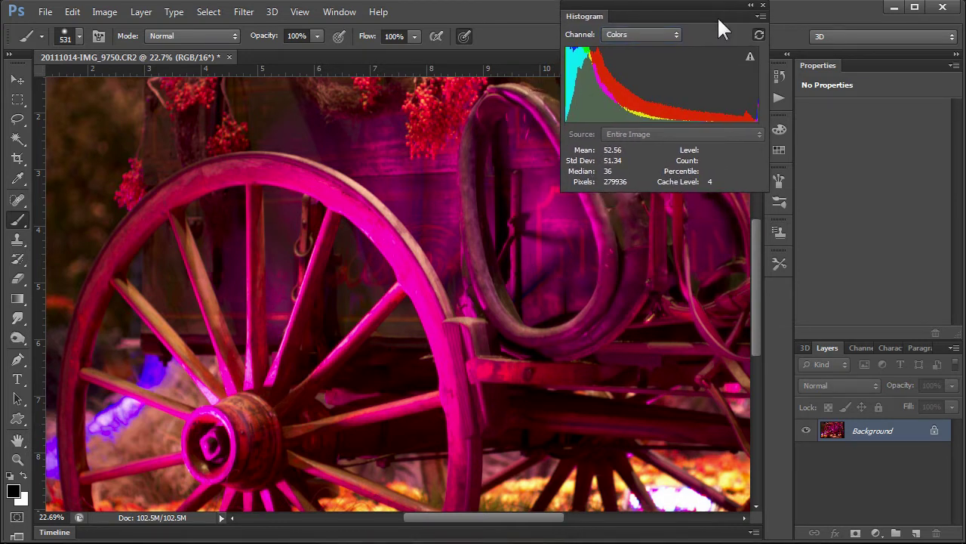
left_click(876, 533)
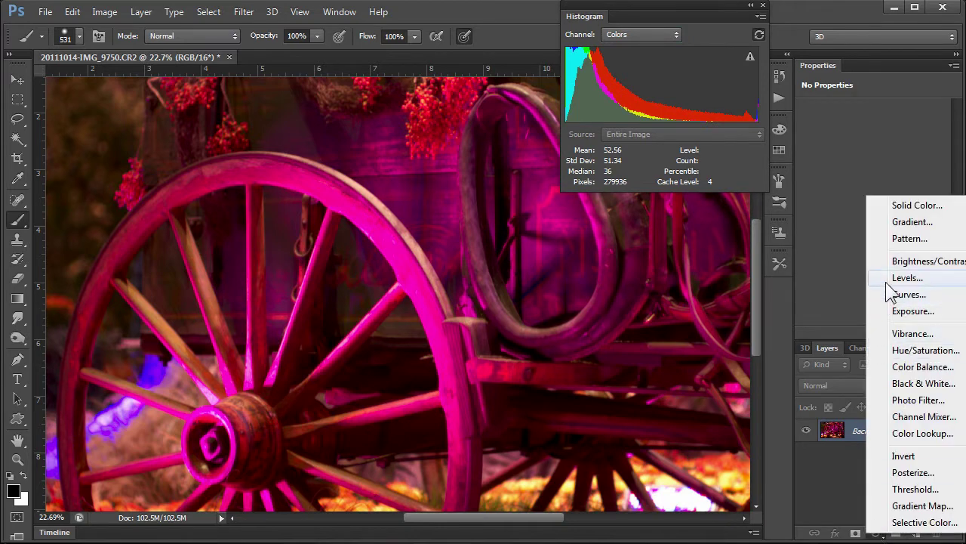
left_click(906, 278)
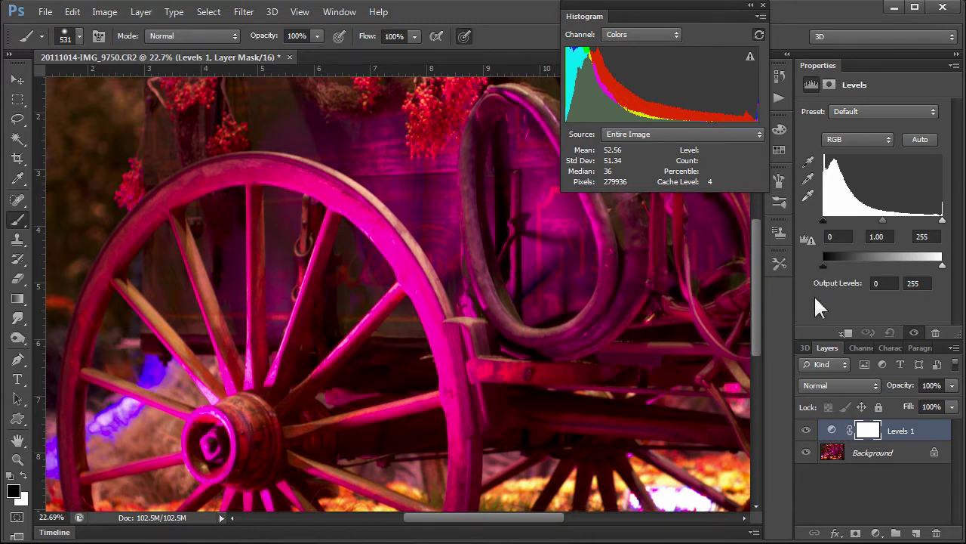
key("z")
mouse_move(356, 296)
left_mouse_down()
mouse_move(300, 308)
mouse_move(320, 308)
left_mouse_up()
key("b")
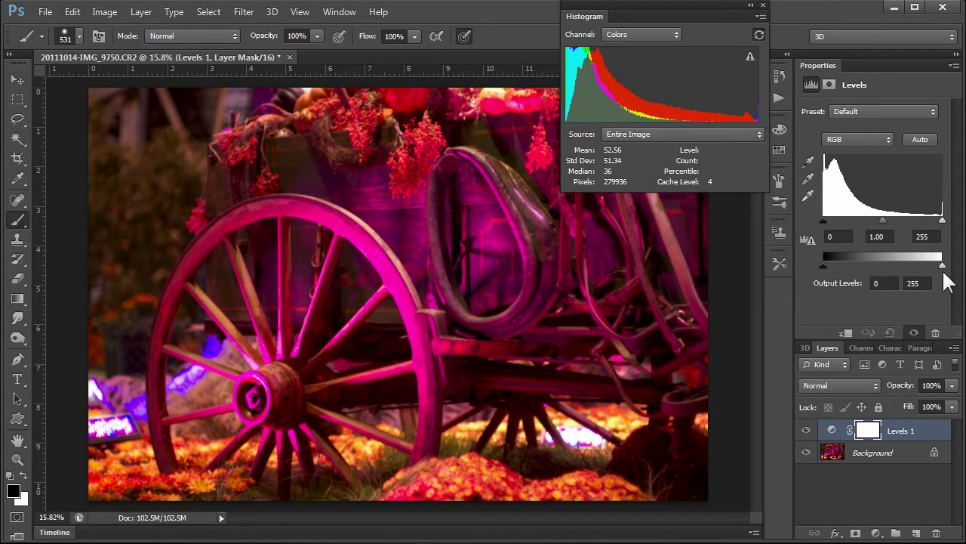
Try Levels output black values of 21 and 36 on the photo, ending at 21.
left_click_drag(823, 262, 832, 261)
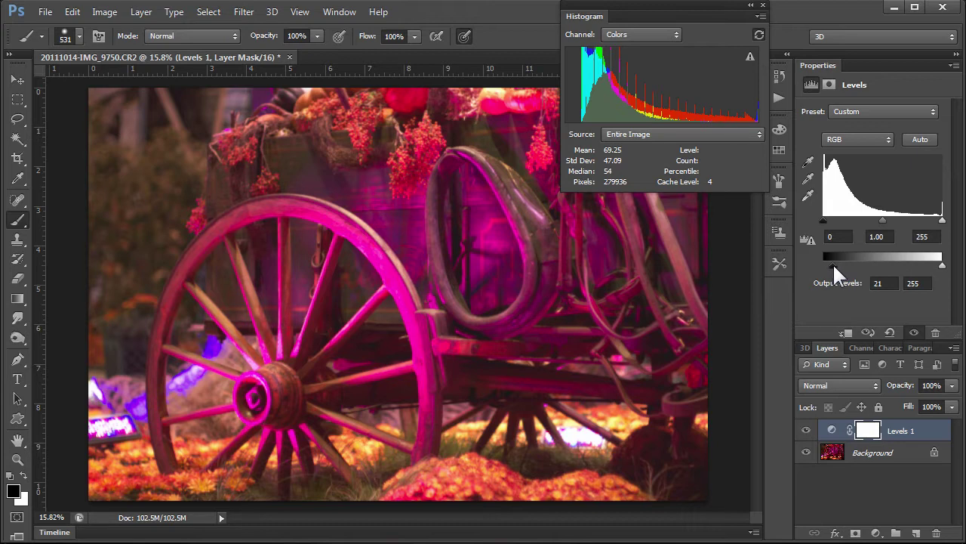
left_click_drag(832, 264, 843, 259)
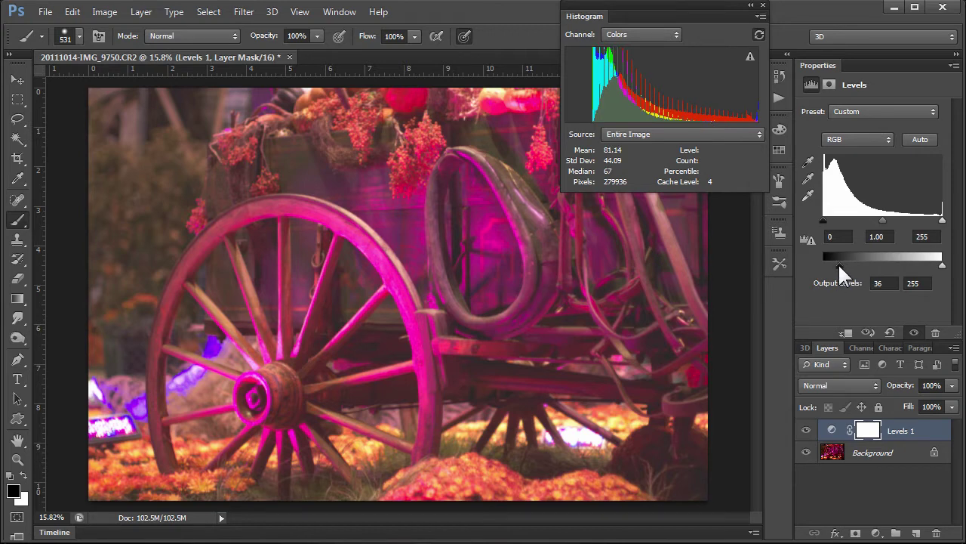
left_click_drag(839, 265, 832, 263)
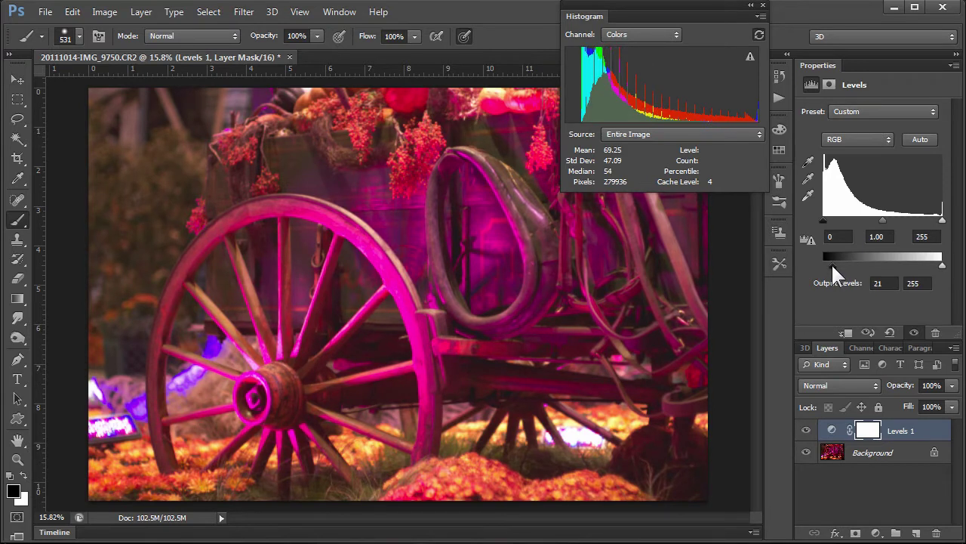
Try output white values of 231 and 178, and restore the output levels to 0 and 255.
left_click_drag(942, 265, 931, 266)
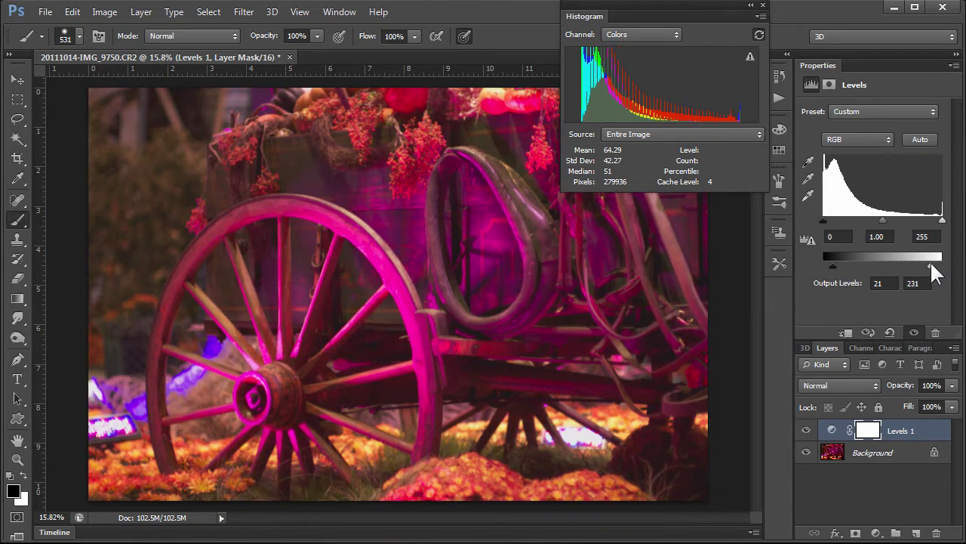
left_click_drag(934, 262, 905, 264)
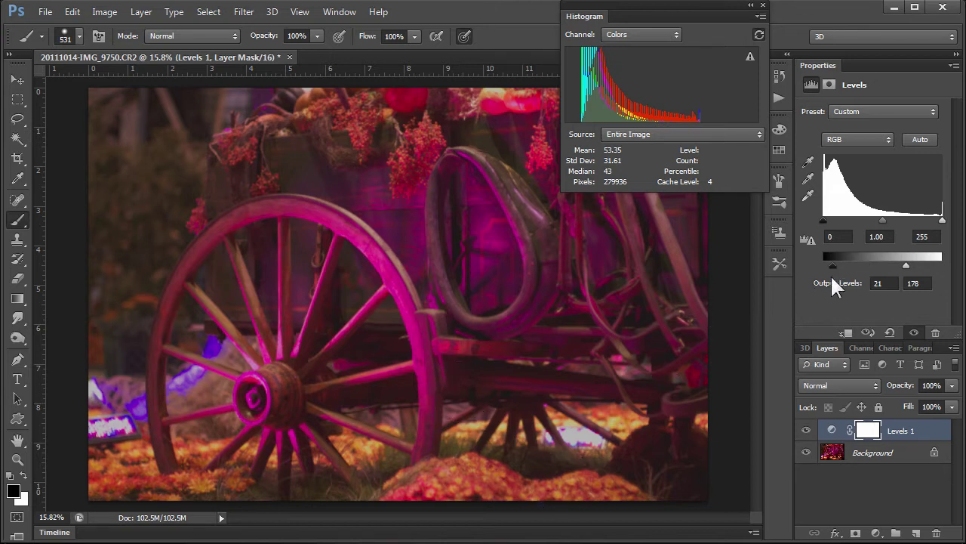
left_click_drag(834, 265, 814, 267)
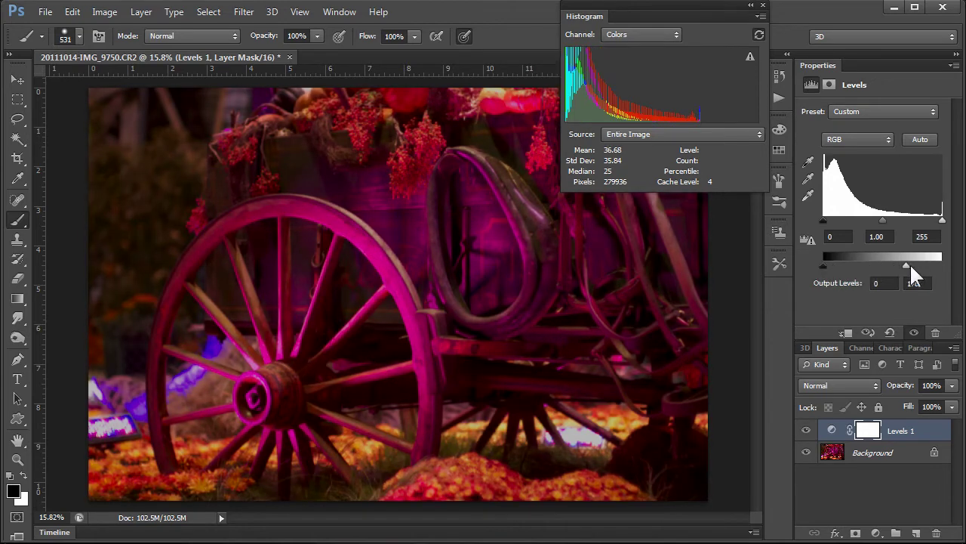
left_click_drag(908, 262, 942, 264)
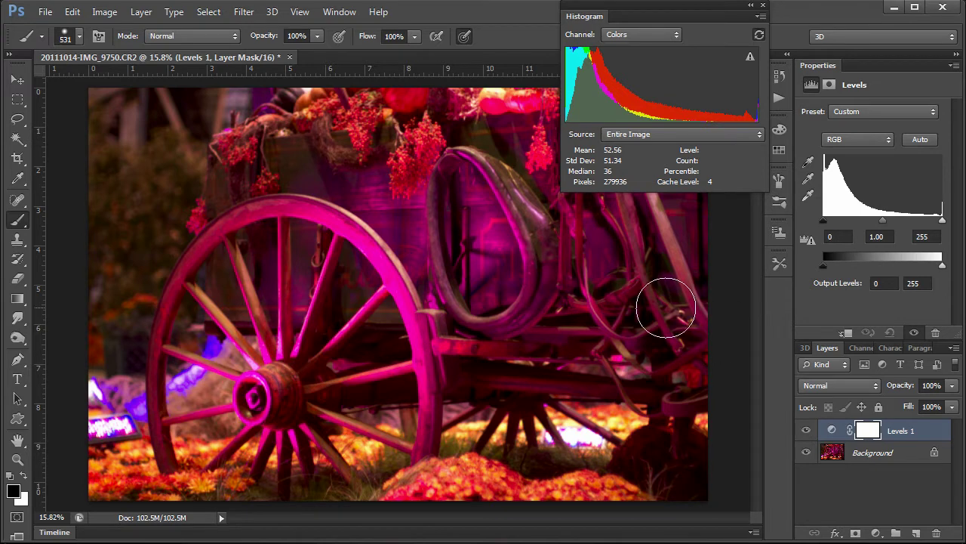
Try raising the Levels output black value once more and return it to 0.
left_click_drag(822, 265, 833, 265)
mouse_move(942, 266)
left_mouse_down()
mouse_move(932, 266)
mouse_move(943, 266)
left_mouse_up()
left_click_drag(830, 266, 805, 266)
Try an input black level of 16 with a lowered input white level, and reset them to 0 and 255.
left_click_drag(826, 225, 831, 221)
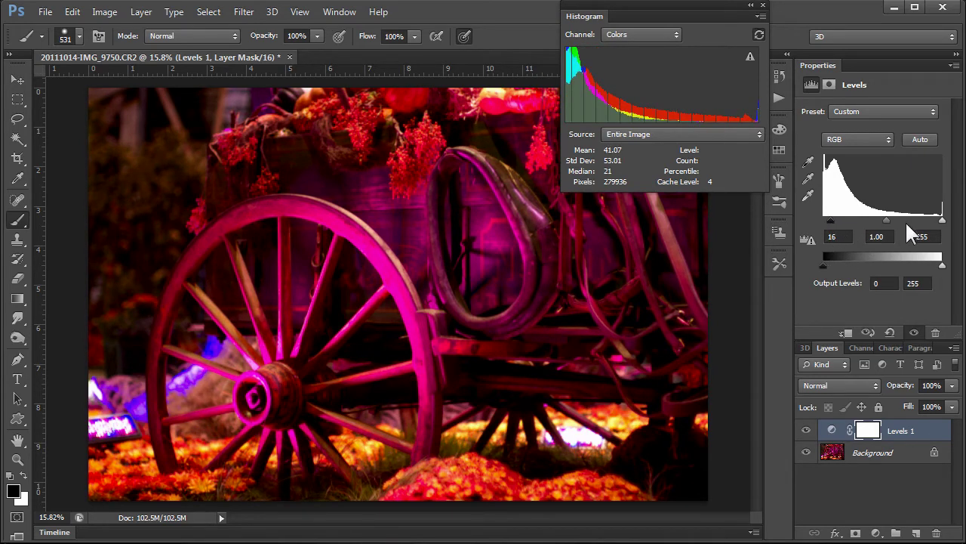
left_click_drag(941, 225, 904, 220)
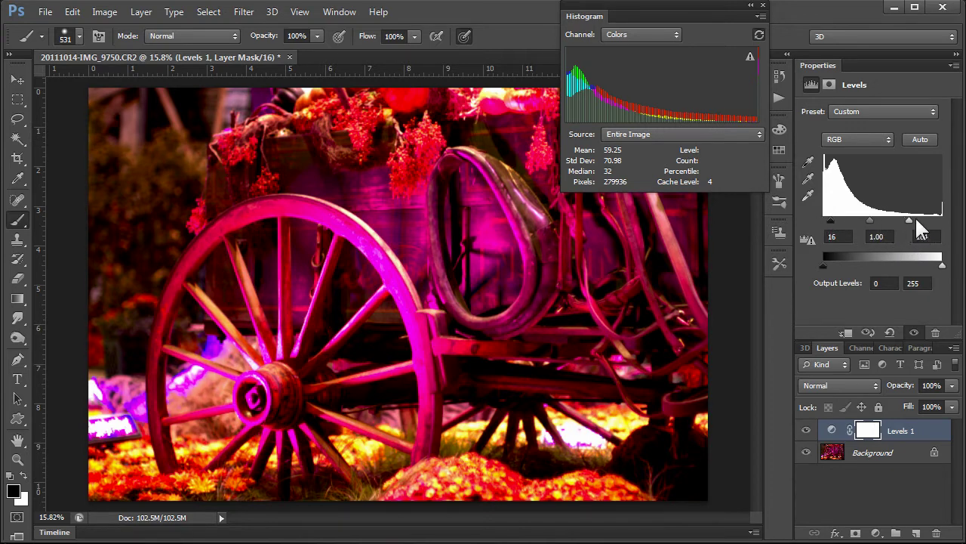
left_click_drag(910, 220, 942, 219)
left_click_drag(831, 220, 823, 219)
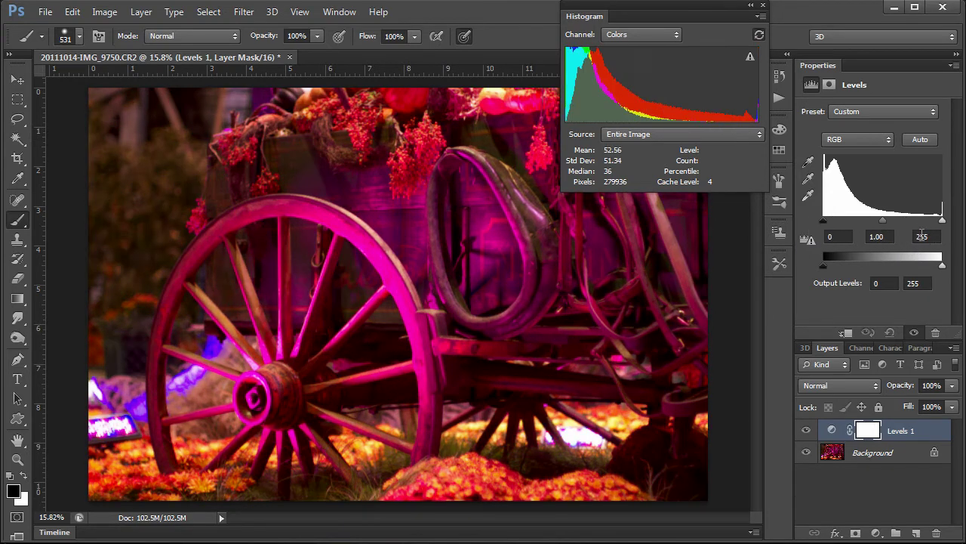
Try input levels of 6 for shadows, 1.50 for midtones and 213 for highlights, and reset Levels to the Default preset.
mouse_move(882, 218)
left_mouse_down()
mouse_move(893, 216)
mouse_move(853, 223)
mouse_move(912, 222)
mouse_move(866, 226)
mouse_move(873, 221)
mouse_move(888, 222)
mouse_move(862, 228)
mouse_move(870, 236)
mouse_move(865, 229)
left_mouse_up()
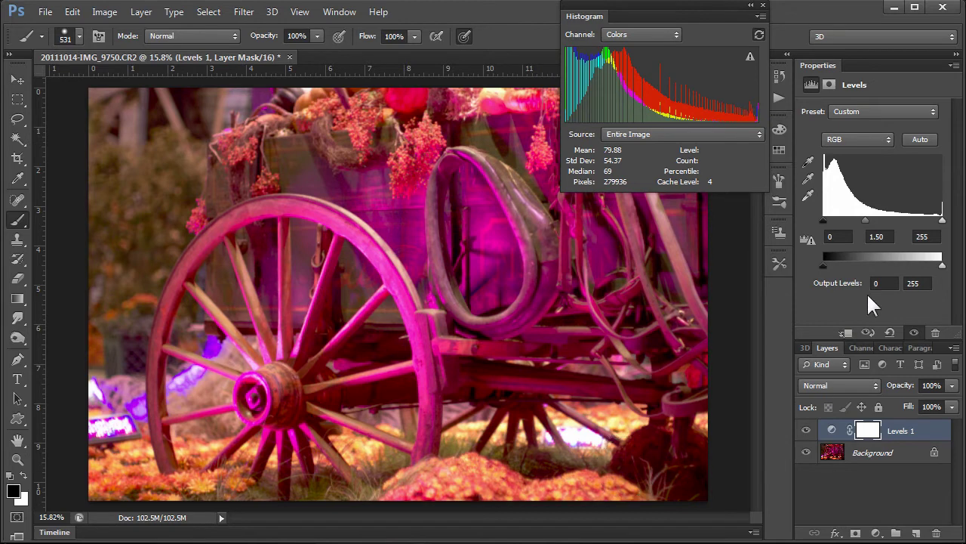
left_click_drag(942, 221, 922, 221)
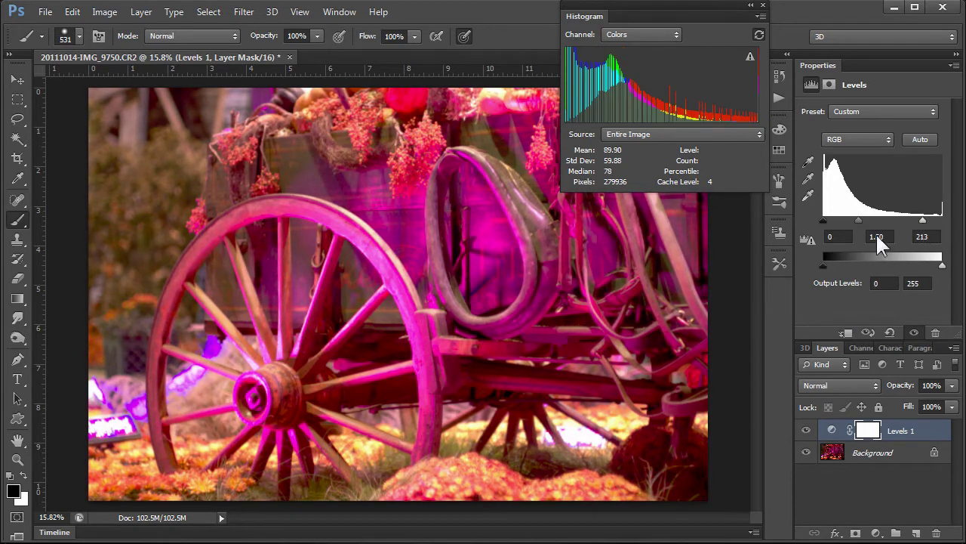
left_click_drag(823, 220, 826, 217)
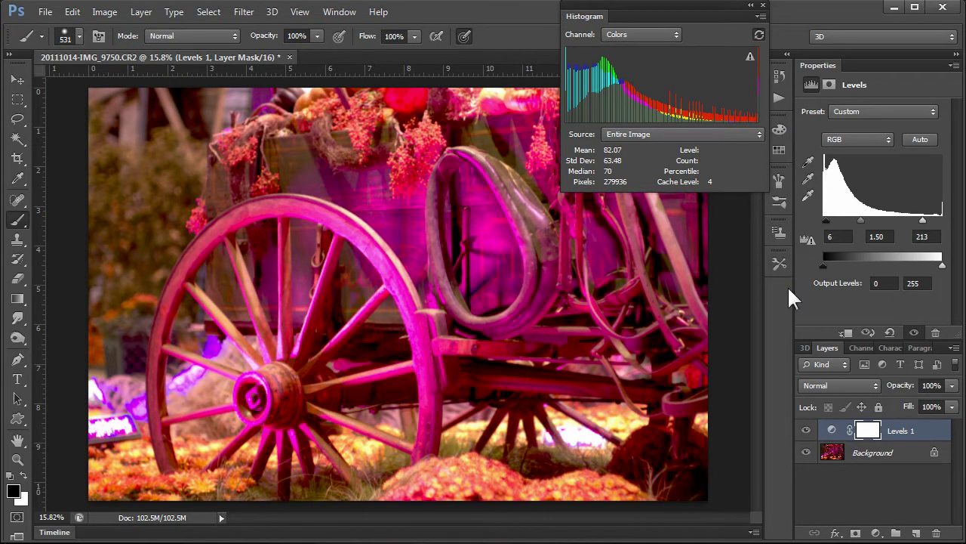
left_click(934, 112)
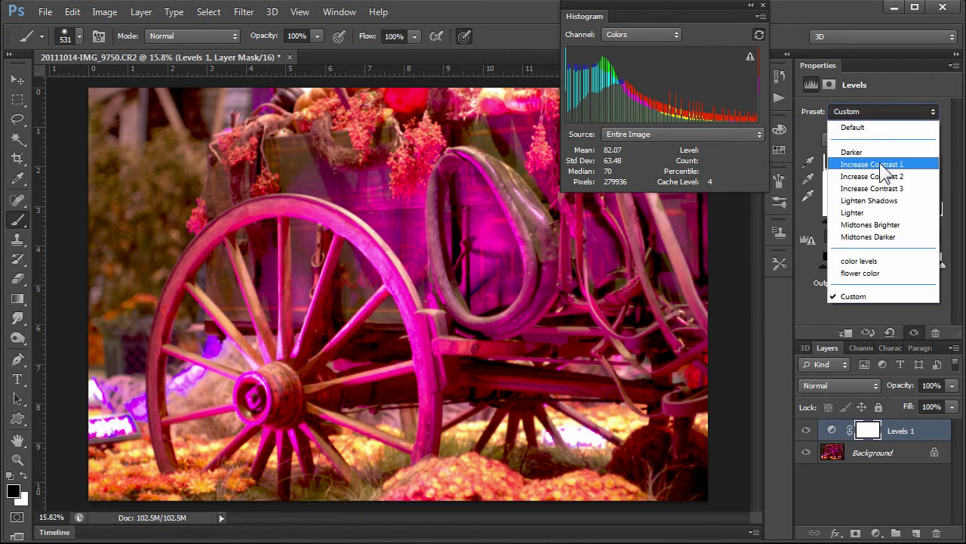
left_click(865, 126)
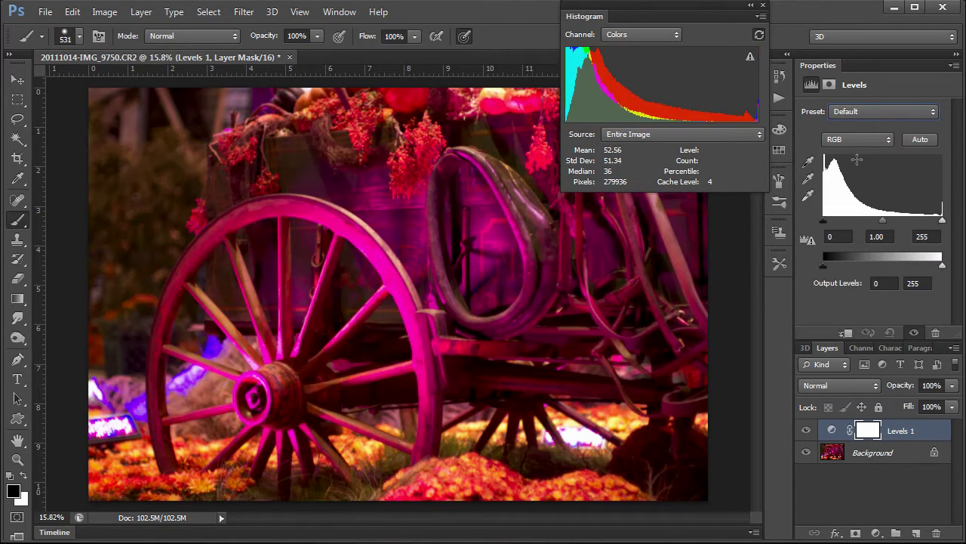
Try the Levels presets Increase Contrast 1, 2 and 3, and reset Levels to the Default preset.
left_click(934, 112)
left_click(903, 165)
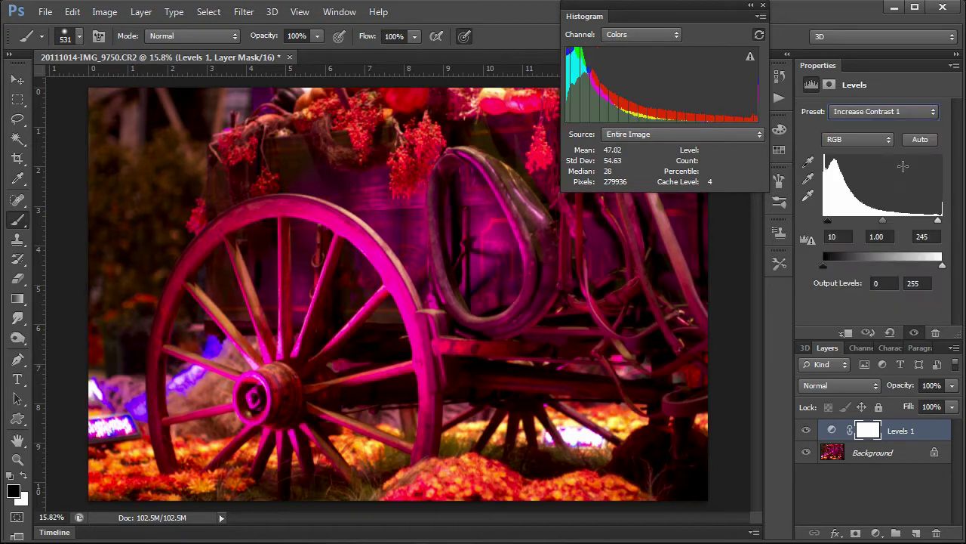
left_click(934, 114)
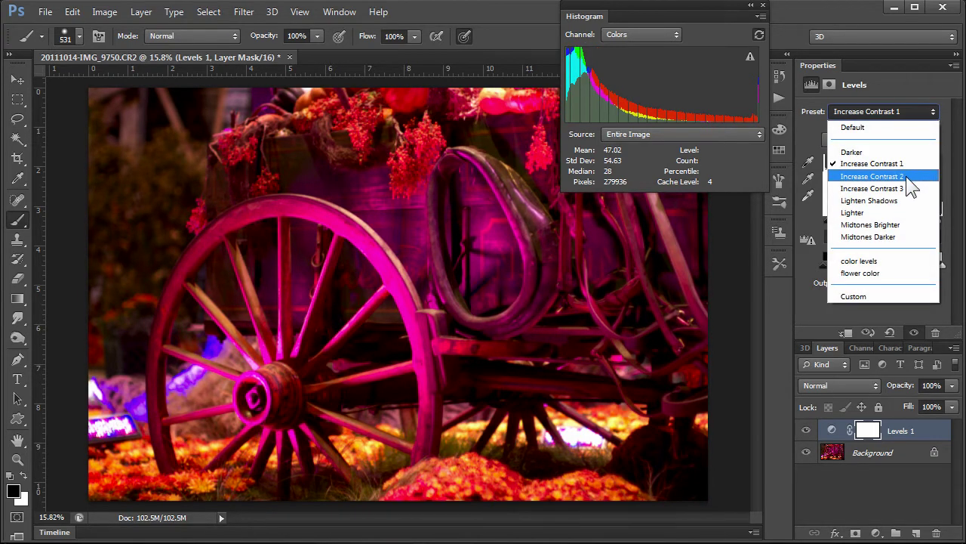
left_click(903, 175)
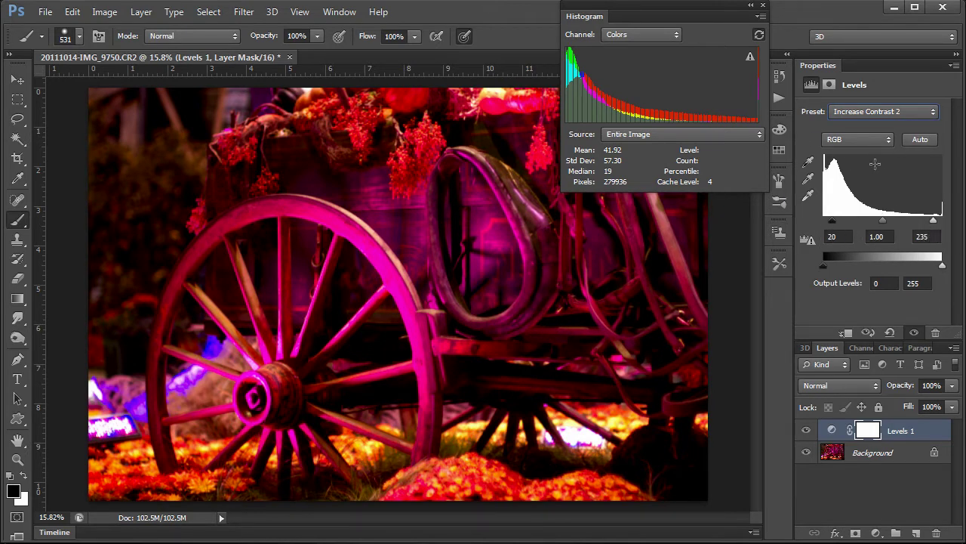
left_click(935, 112)
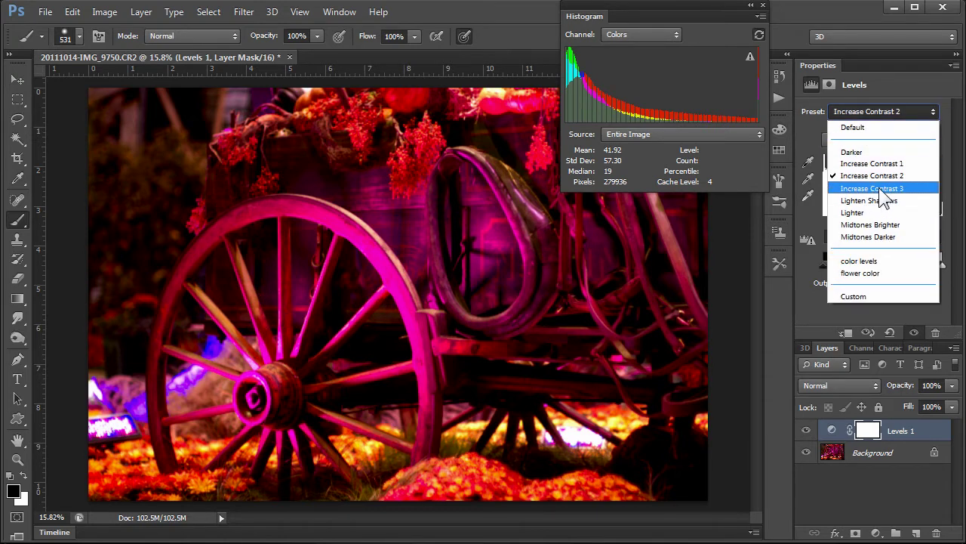
left_click(876, 188)
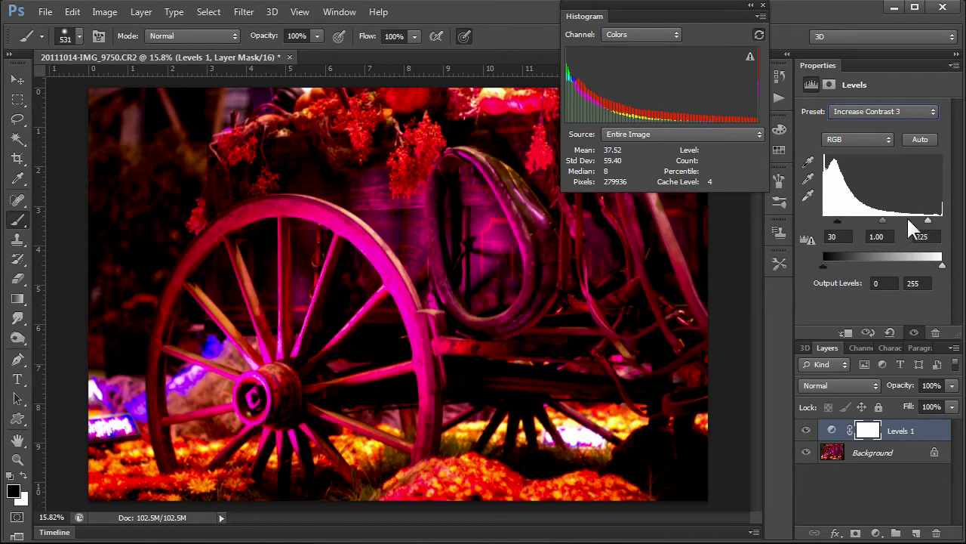
left_click(933, 110)
left_click(898, 129)
Try the Lighter Levels preset, switch to Midtones Brighter and refresh the histogram with uncached data.
left_click(918, 115)
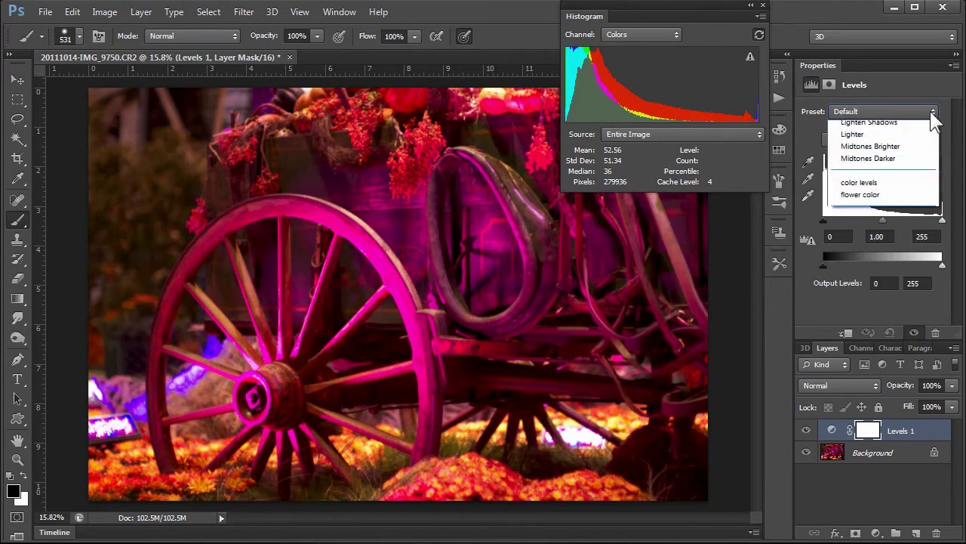
left_click(872, 212)
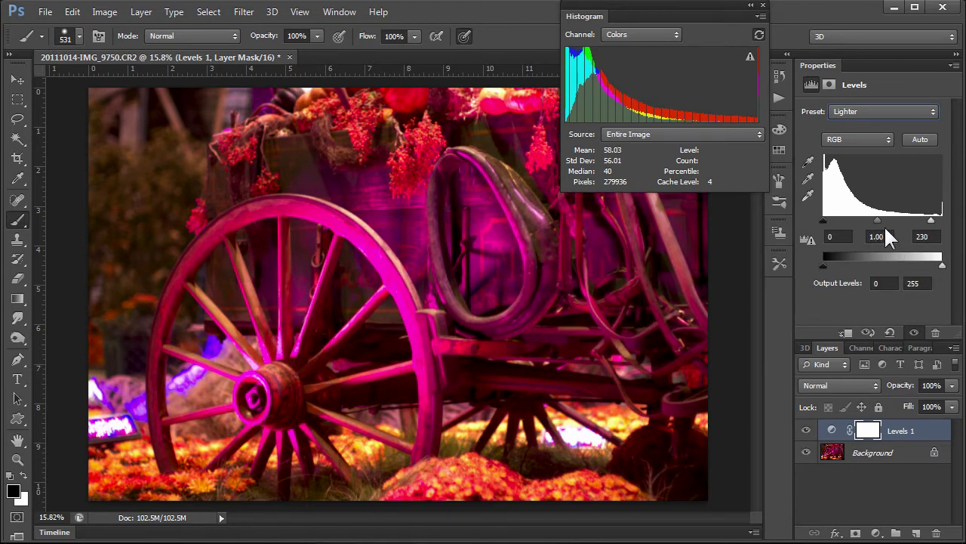
left_click(933, 112)
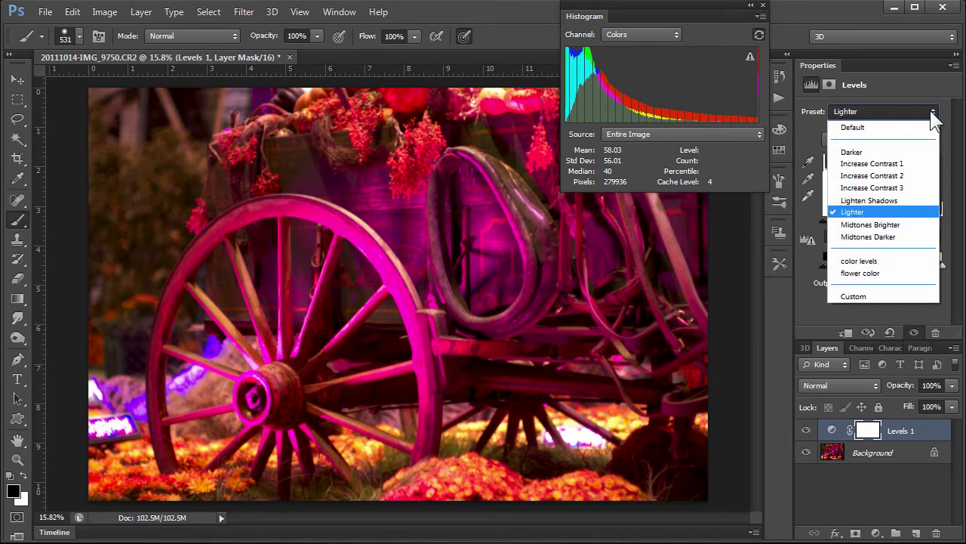
left_click(872, 224)
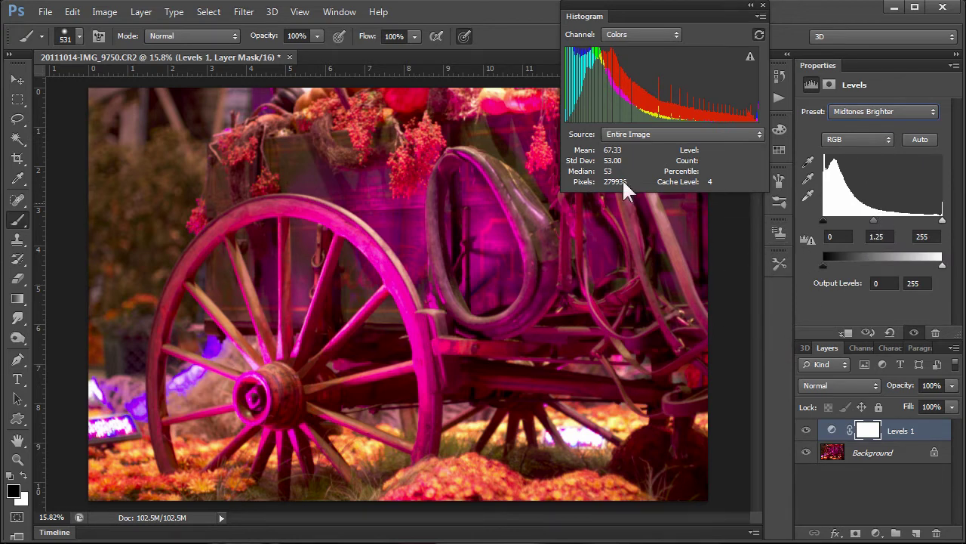
mouse_move(576, 79)
left_click(750, 59)
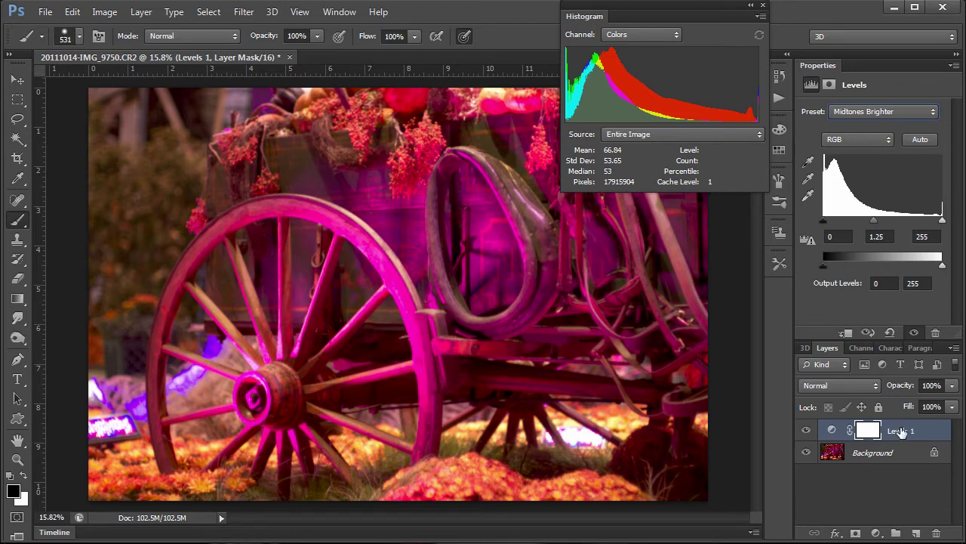
Hide the Levels 1 layer and add a Curves adjustment layer above it.
left_click(807, 430)
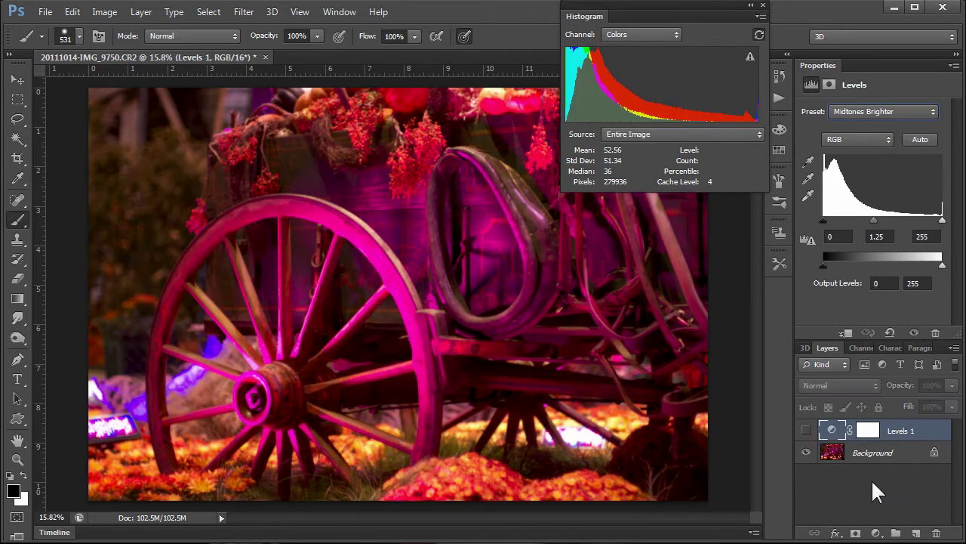
left_click(876, 533)
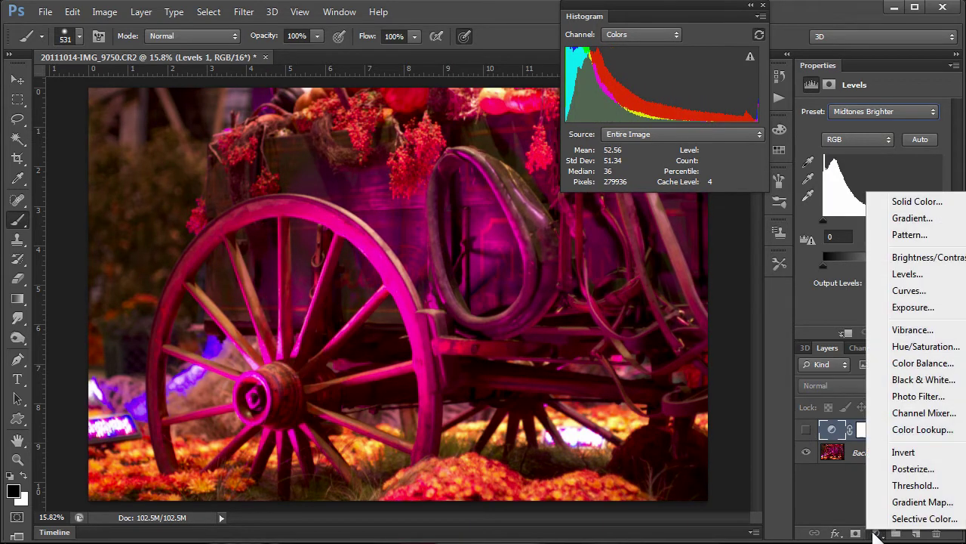
left_click(906, 290)
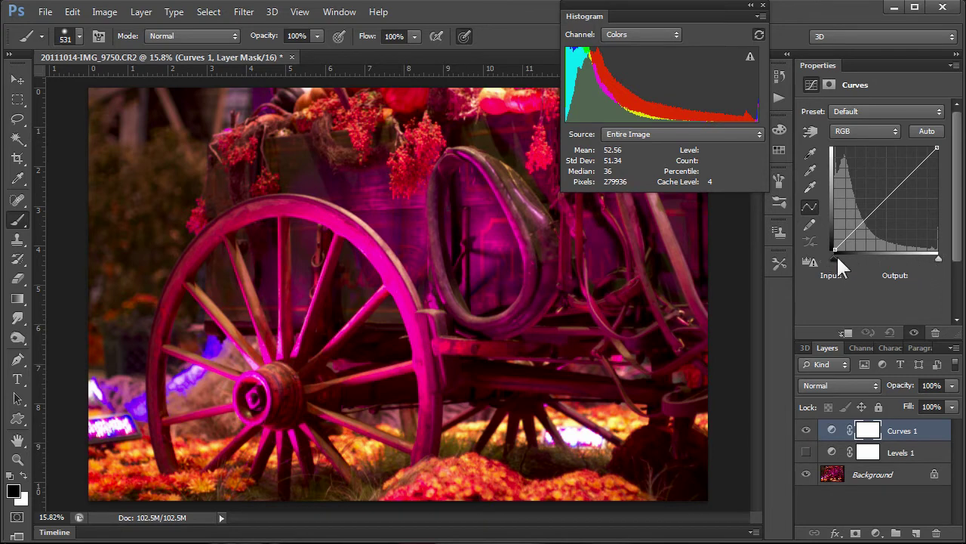
Try a curve midpoint at input/output 132/85, 105/167 and 131/173, and remove the point from the RGB curve.
left_click(887, 198)
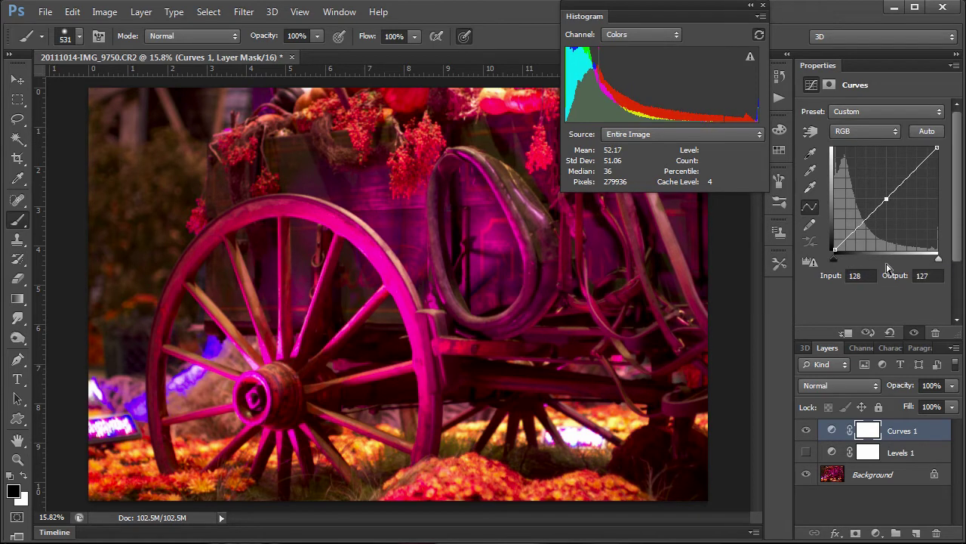
left_click_drag(888, 206, 891, 215)
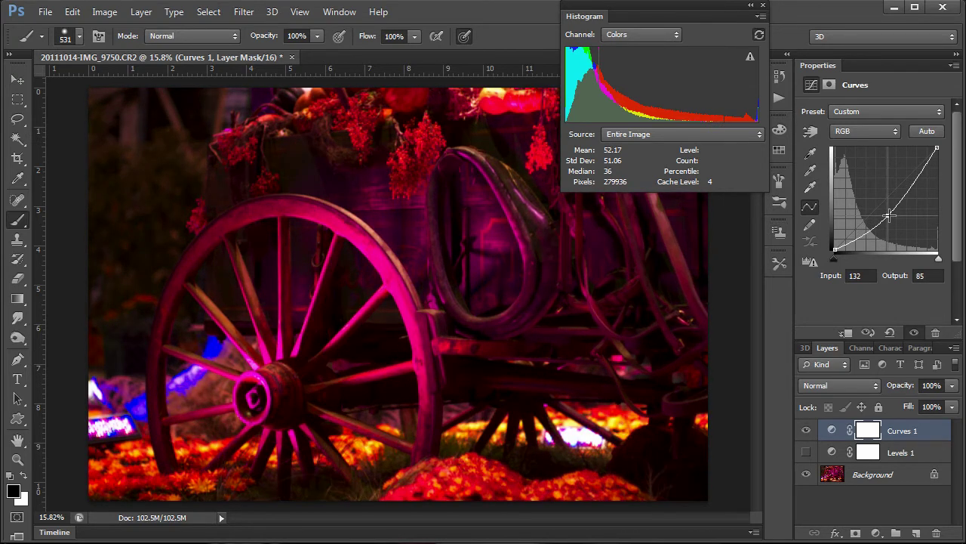
left_click_drag(891, 215, 878, 182)
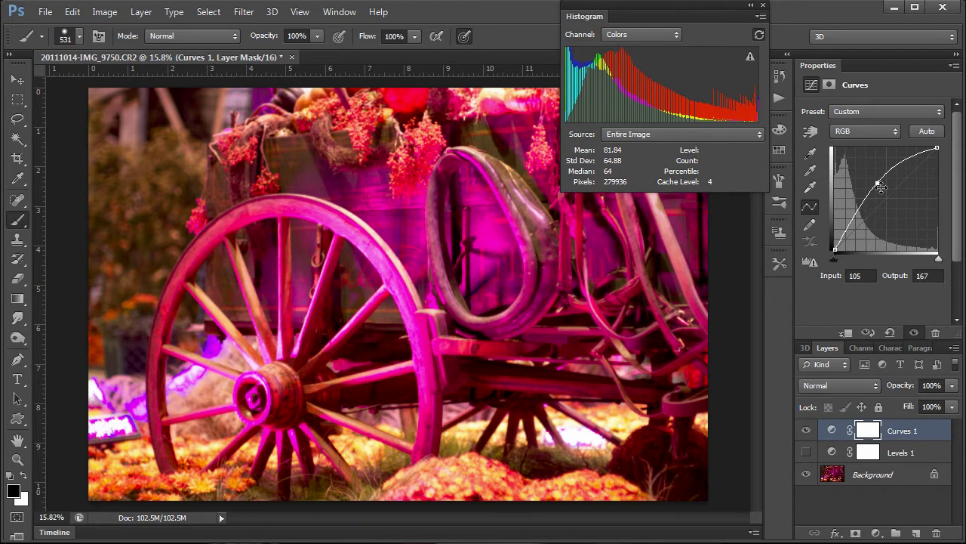
left_click_drag(878, 181, 888, 178)
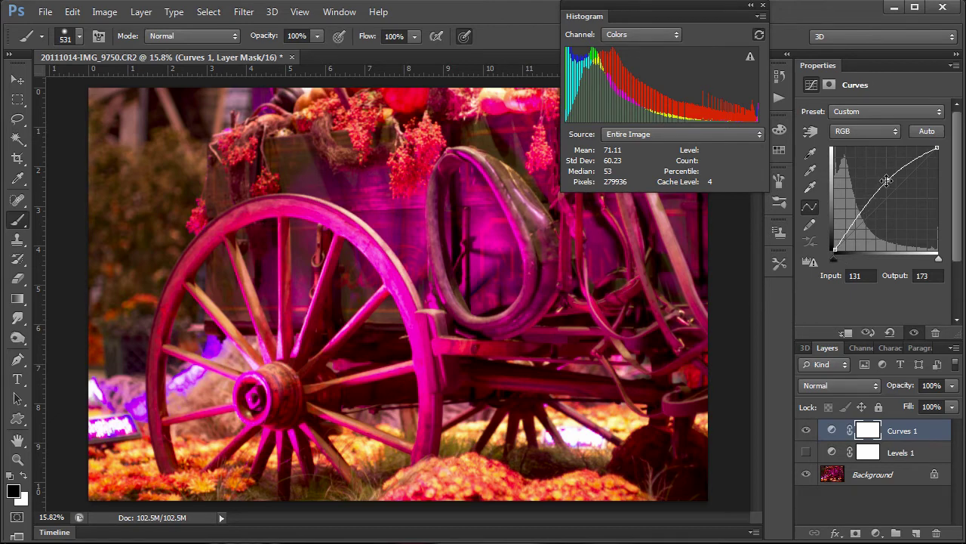
left_click_drag(889, 179, 959, 213)
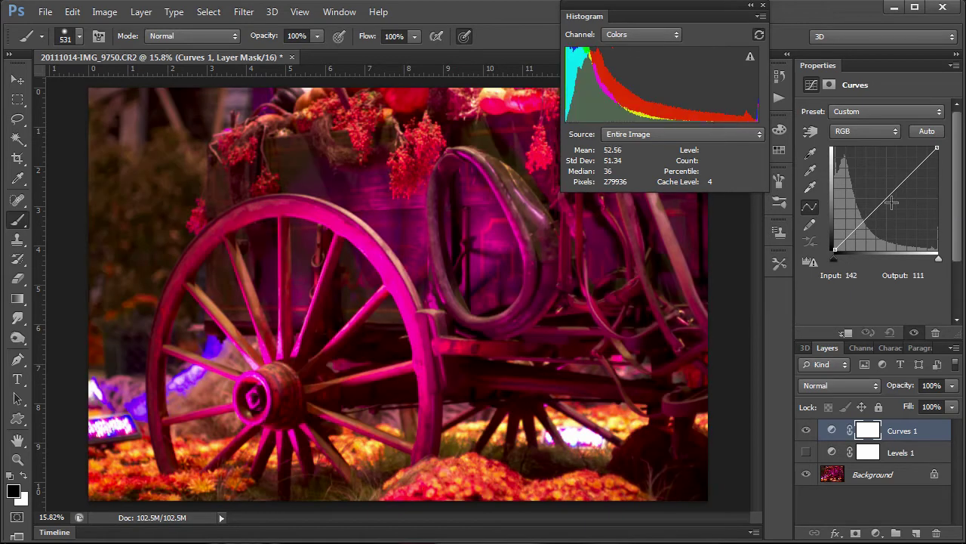
Add points along the RGB curve's diagonal through the midtones, shadows and highlights, including about 130/128, 91/87, 53/51, 30/28 and 236/238.
left_click(887, 198)
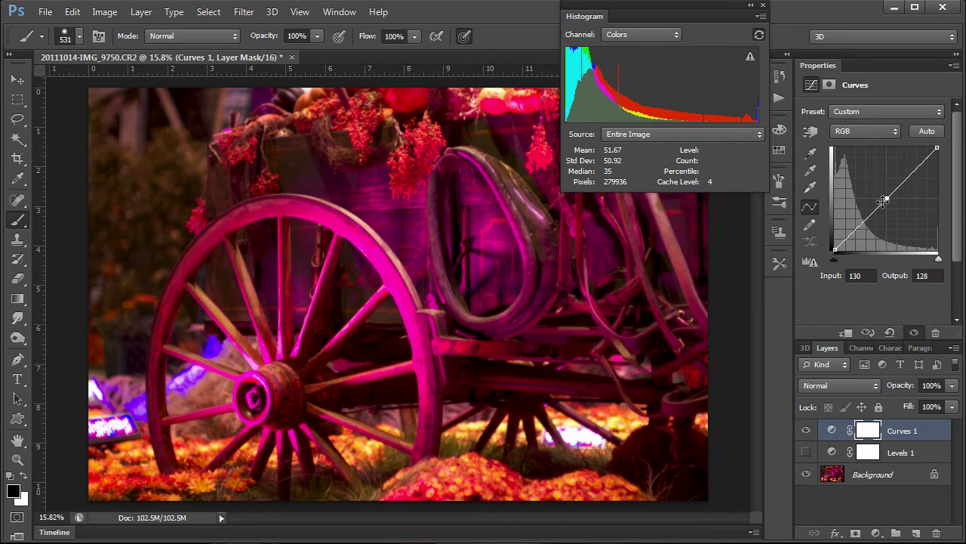
left_click(872, 216)
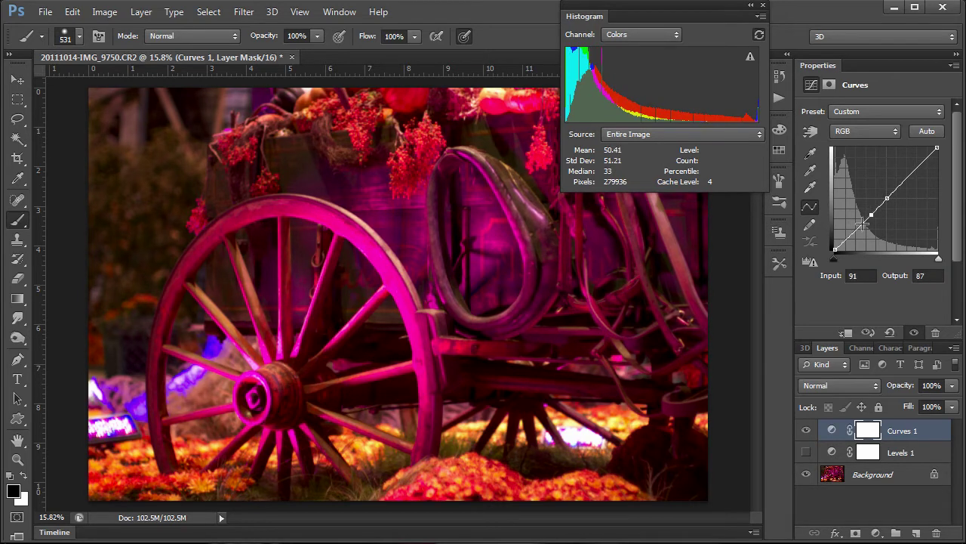
left_click(854, 231)
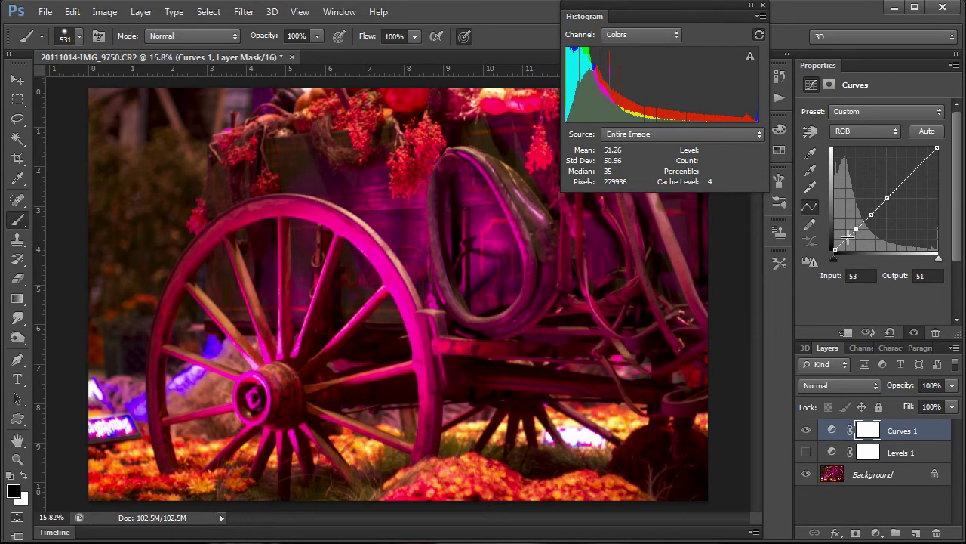
left_click(848, 238)
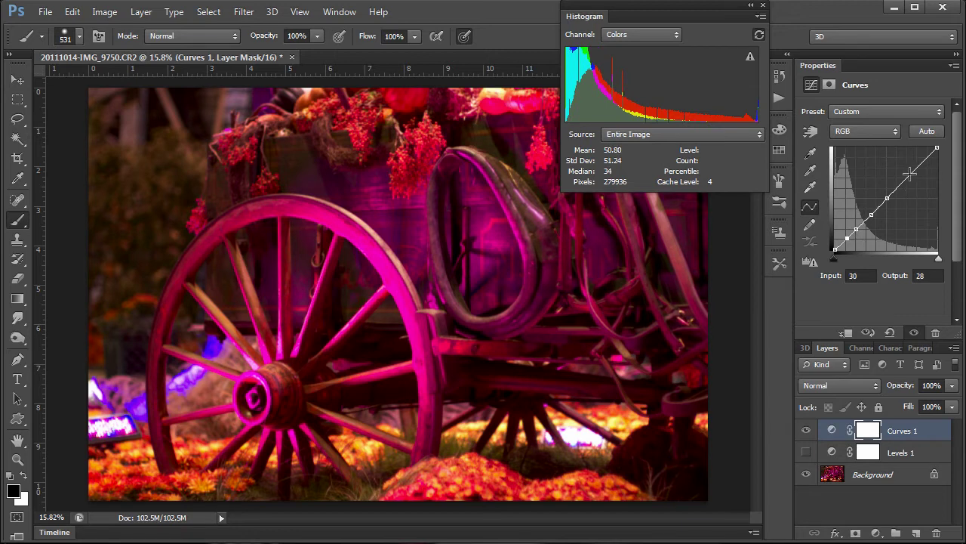
left_click(909, 174)
left_click(921, 163)
left_click(930, 154)
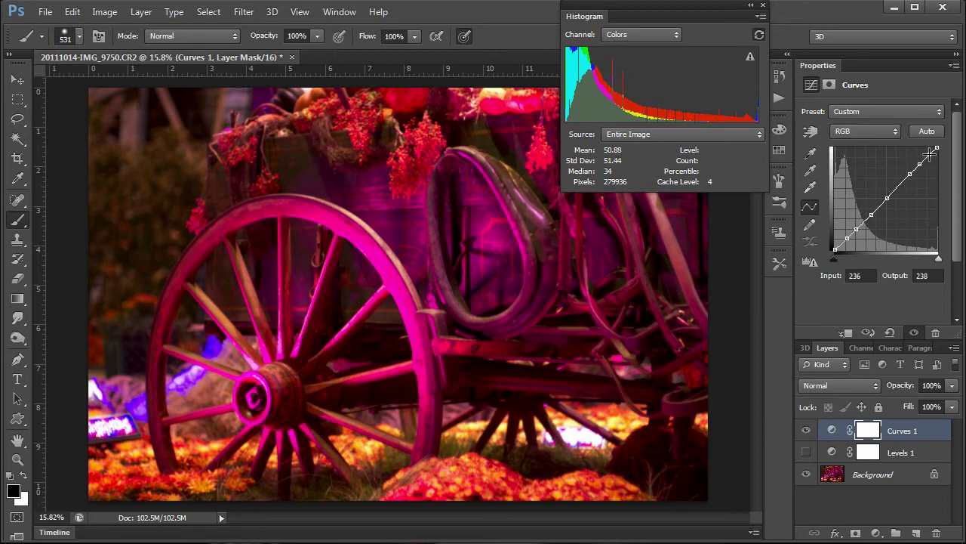
left_click(900, 184)
Try bending the curve's middle point to 117/154 and 104/131, and reset Curves to the Default preset.
left_click_drag(885, 198, 882, 187)
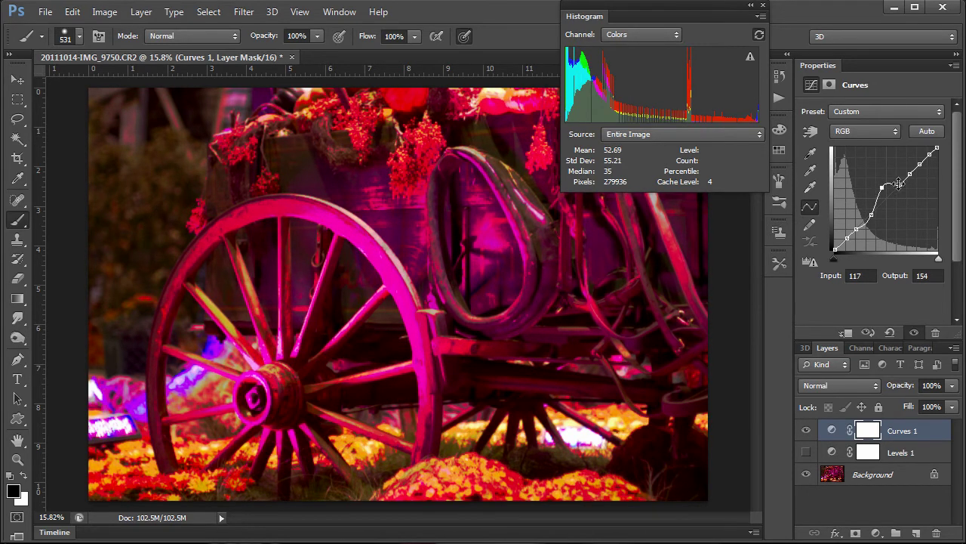
left_click_drag(882, 187, 875, 196)
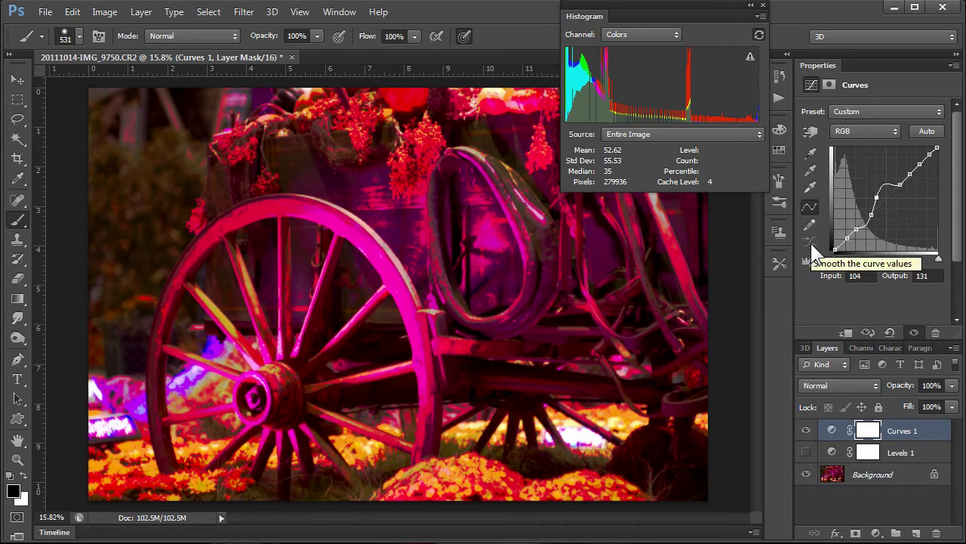
left_click(930, 112)
left_click(870, 129)
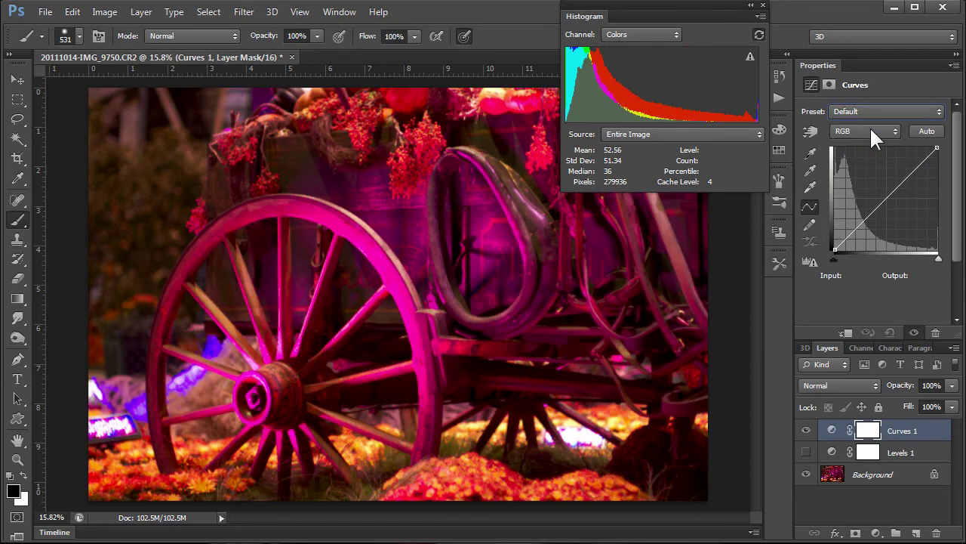
Lower the Red channel curve's midtones with a point at about input 140, output 88.
left_click(896, 133)
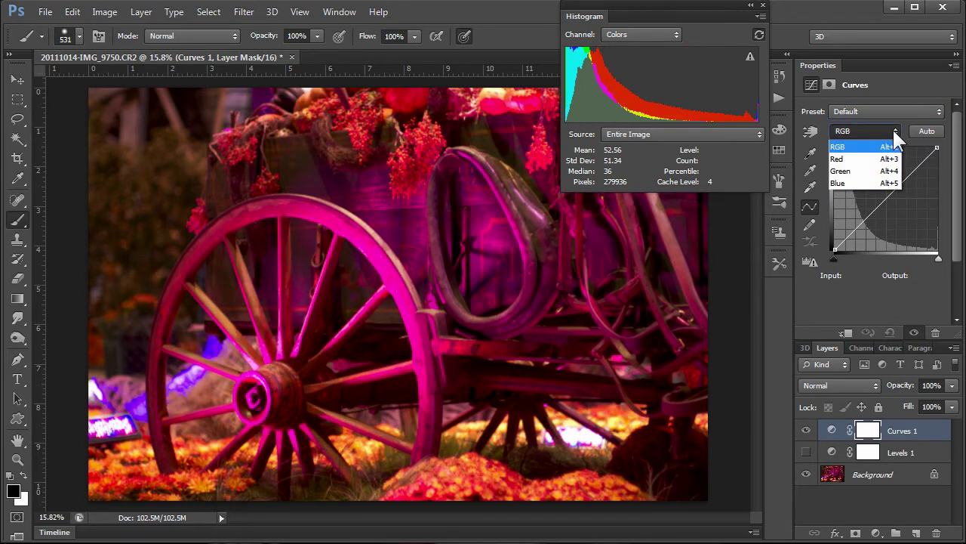
left_click(858, 155)
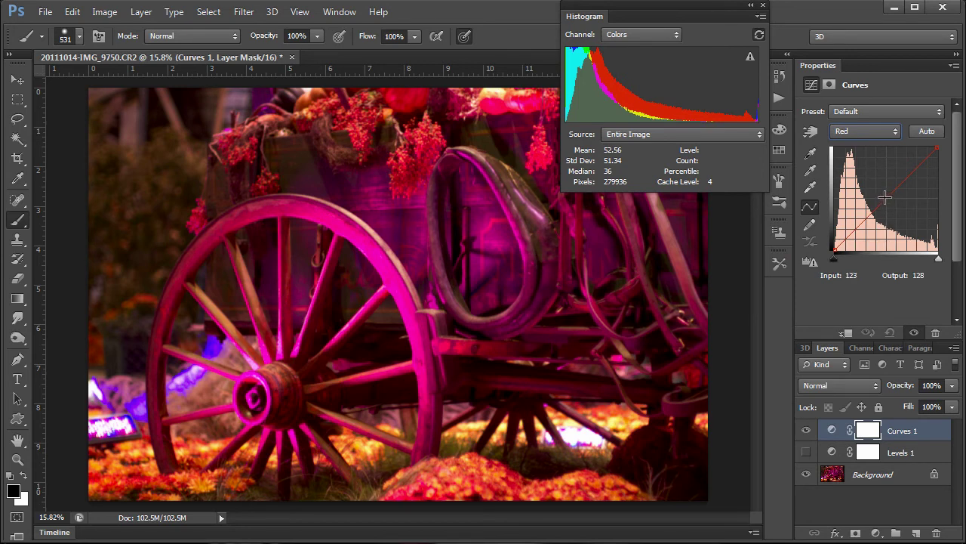
left_click_drag(885, 197, 893, 212)
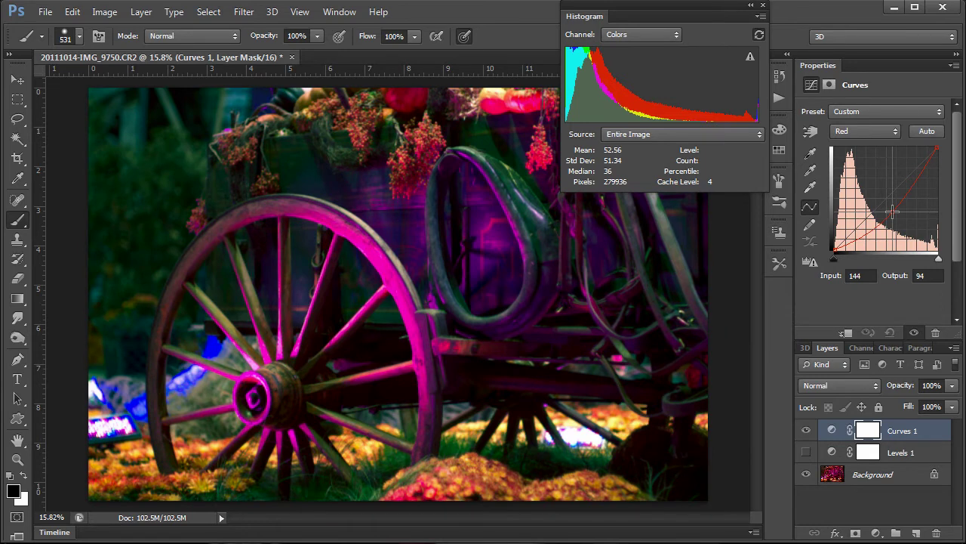
mouse_move(893, 212)
left_mouse_down()
mouse_move(876, 190)
mouse_move(900, 212)
mouse_move(877, 190)
mouse_move(892, 214)
left_mouse_up()
Raise the Blue channel curve with a point at about input 91, output 105.
left_click(893, 131)
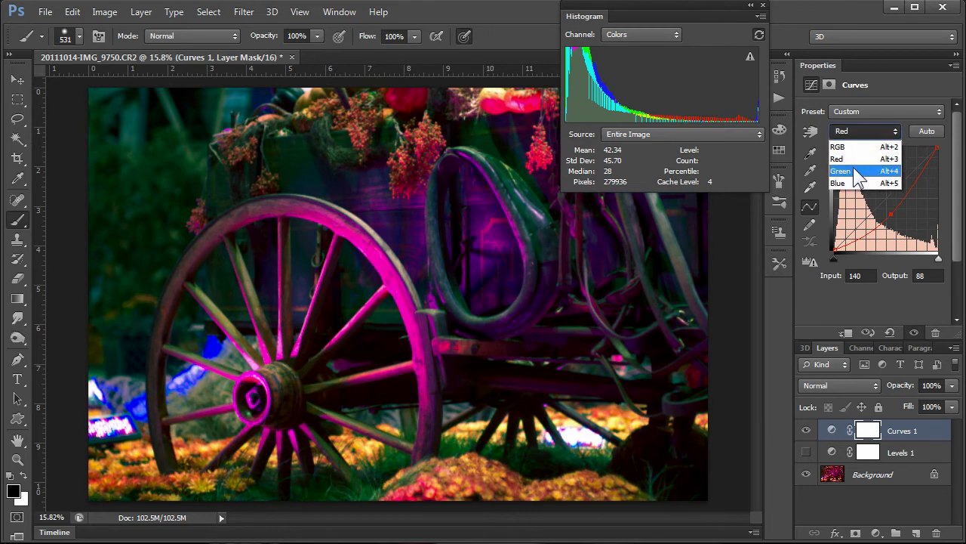
left_click(861, 169)
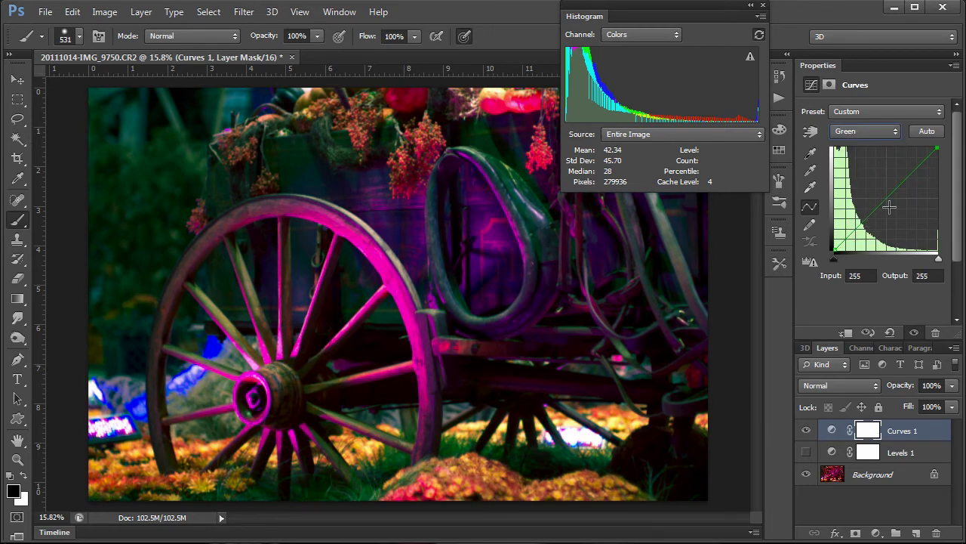
left_click(897, 129)
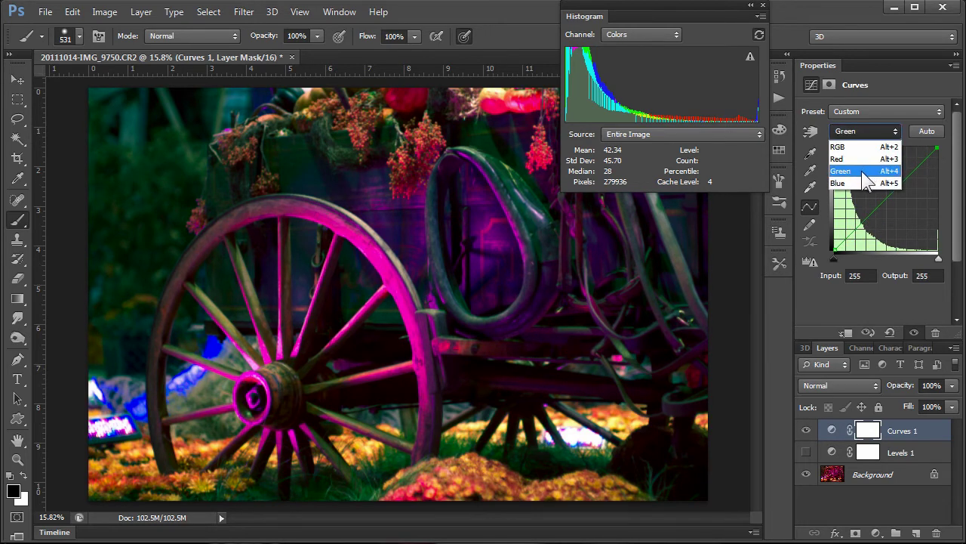
left_click(856, 185)
mouse_move(873, 213)
left_mouse_down()
mouse_move(871, 185)
mouse_move(886, 223)
mouse_move(871, 208)
left_mouse_up()
Lower the Green channel curve's midtones with a point at about input 139, output 114.
left_click(895, 130)
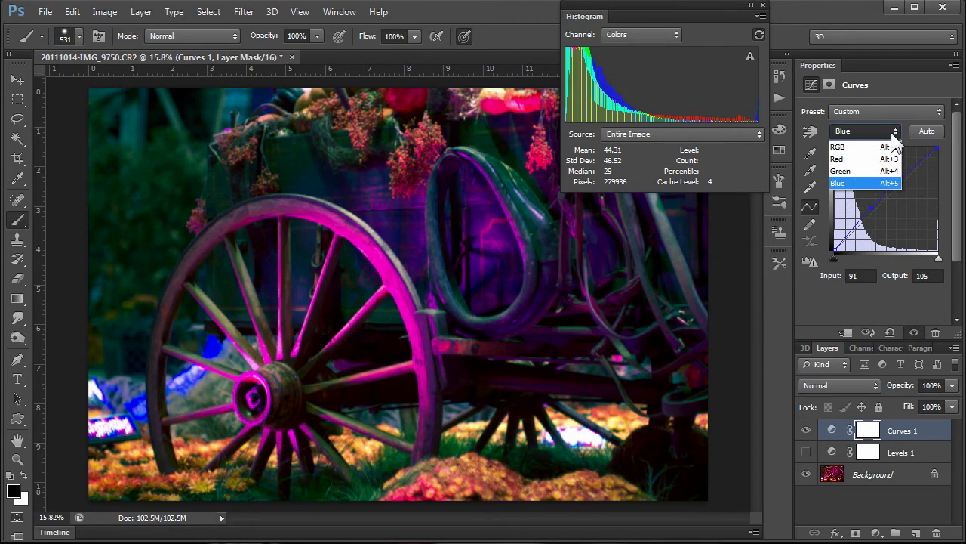
left_click(863, 175)
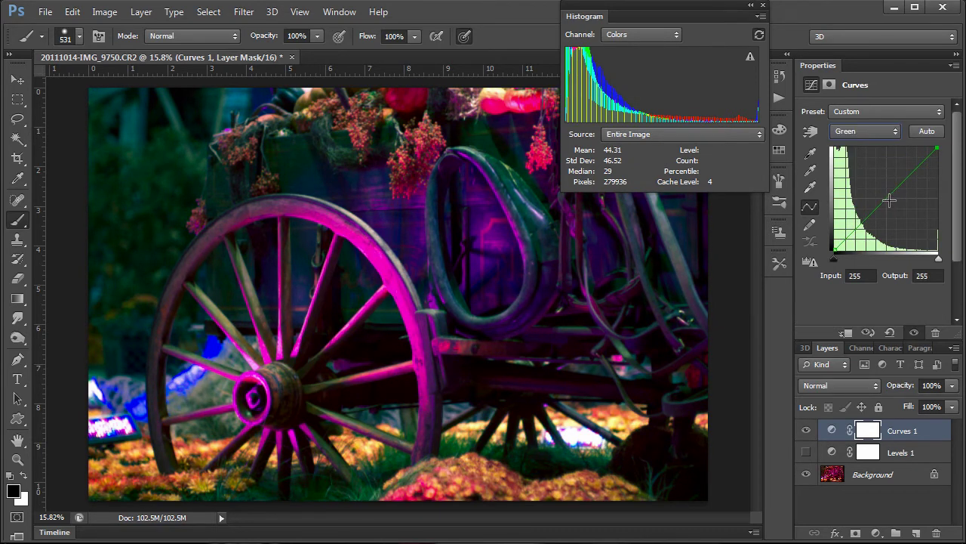
mouse_move(889, 200)
left_mouse_down()
mouse_move(894, 213)
mouse_move(891, 204)
left_mouse_up()
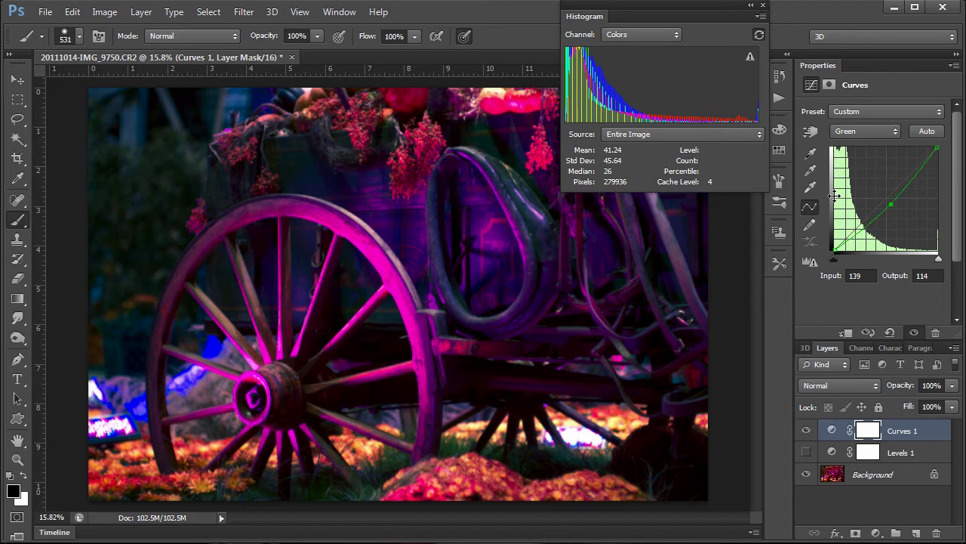
Invert the Curves 1 layer mask to black so the adjustment is hidden across the photo.
left_click(872, 427)
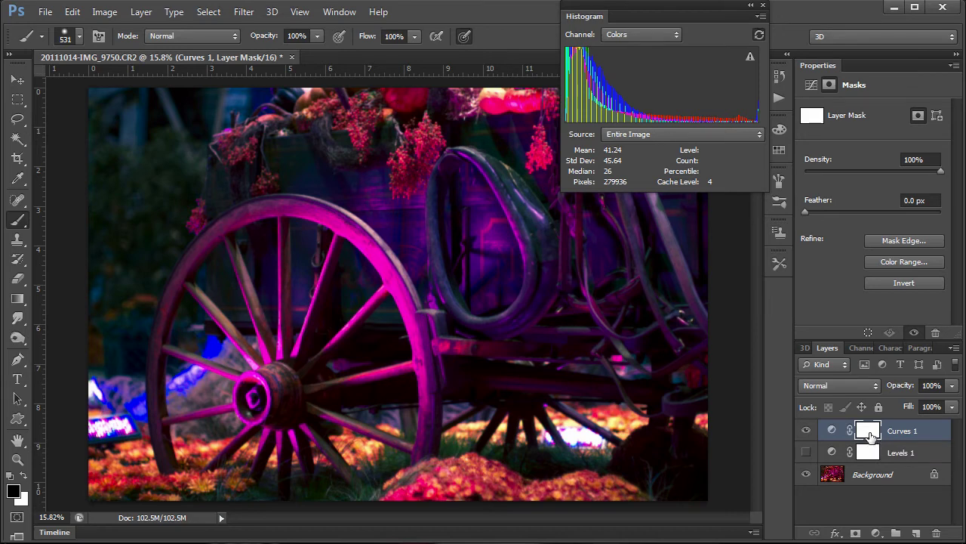
key("ctrl+i")
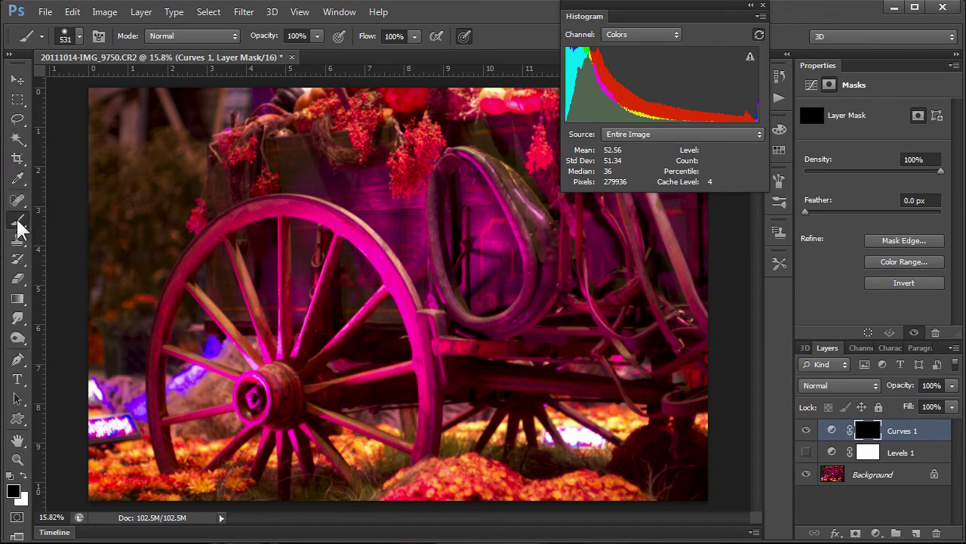
Paint the Curves 1 mask white over the wagon with a 1416 px brush at 21% opacity, and compare the photo with the adjustment off and on.
mouse_move(317, 36)
left_mouse_down()
mouse_move(251, 60)
mouse_move(257, 54)
left_mouse_up()
mouse_move(373, 324)
left_mouse_down()
mouse_move(443, 263)
mouse_move(460, 265)
mouse_move(450, 268)
left_mouse_up()
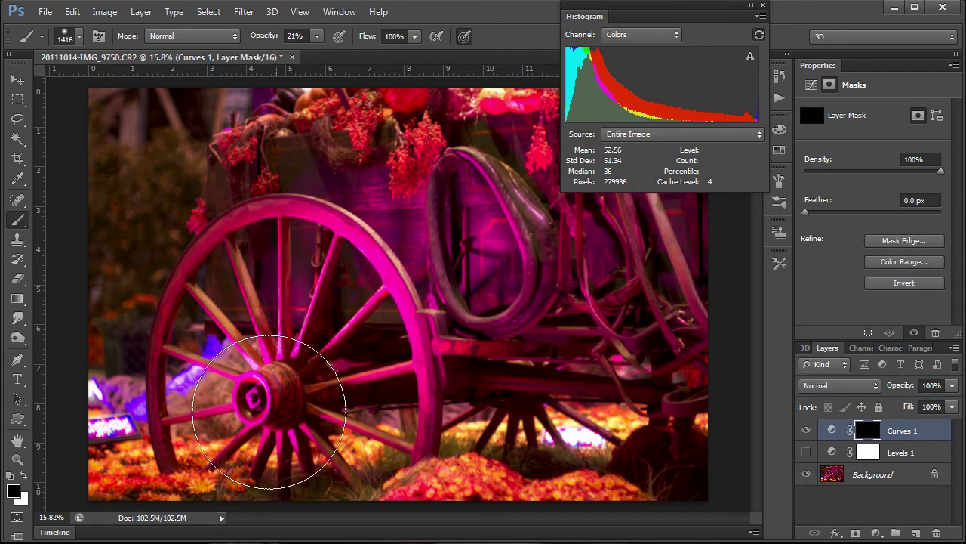
key("x")
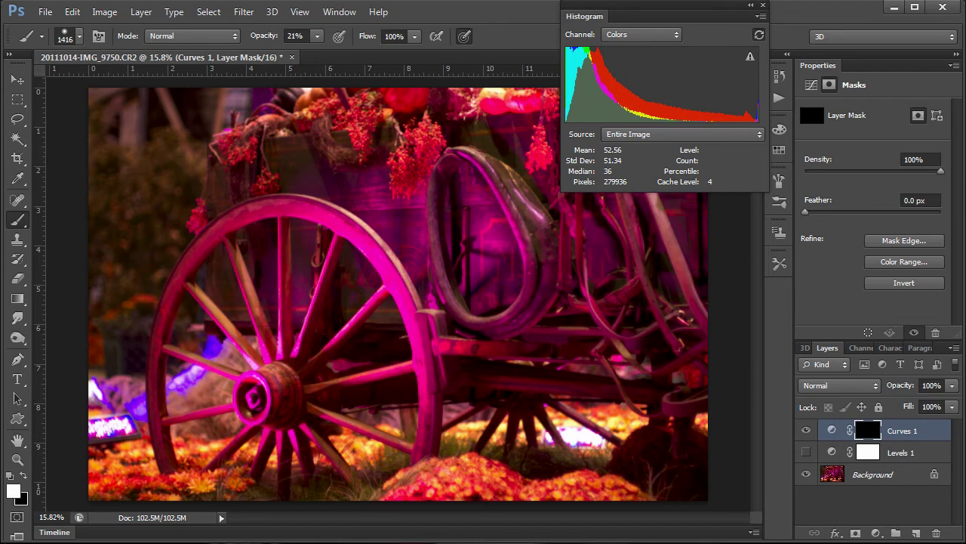
mouse_move(423, 264)
left_mouse_down()
mouse_move(427, 274)
mouse_move(453, 219)
mouse_move(529, 275)
left_mouse_up()
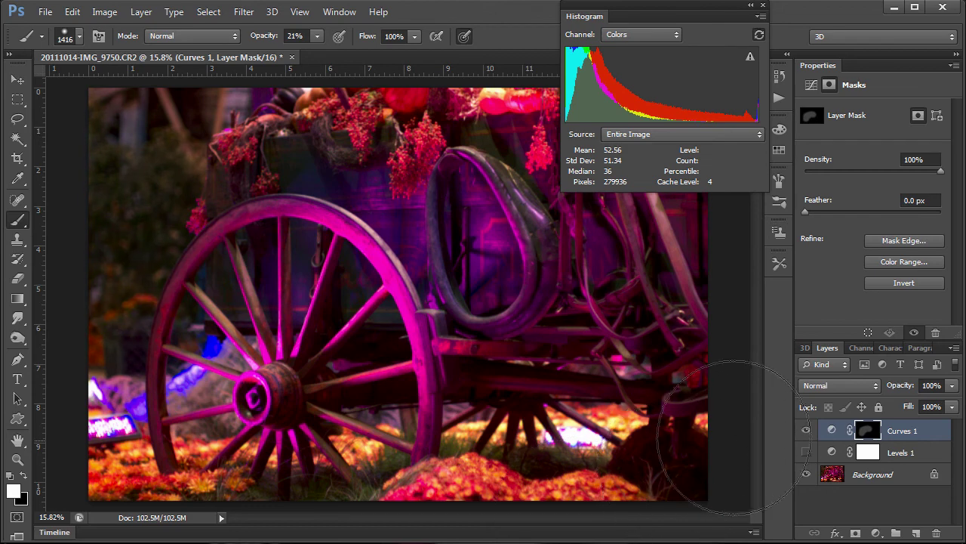
left_click(806, 430)
left_click(805, 430)
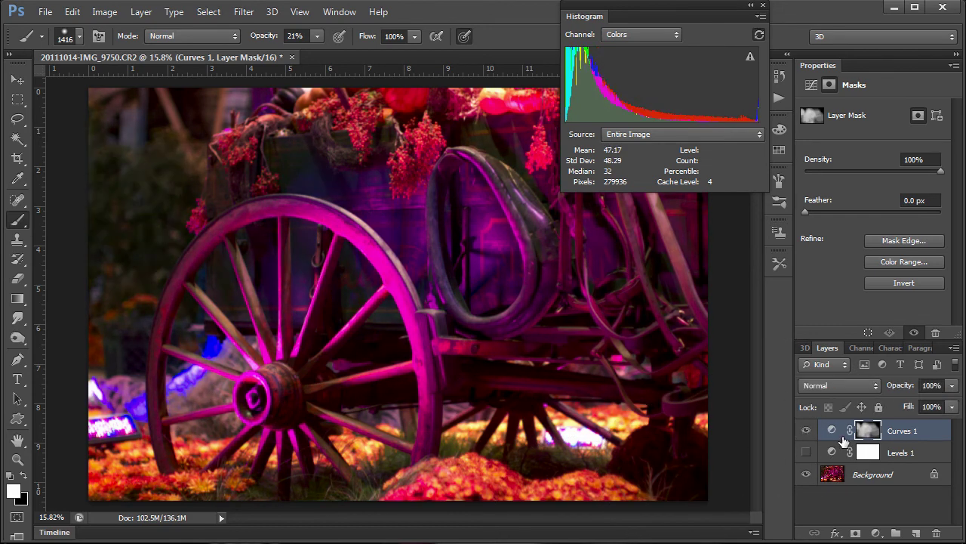